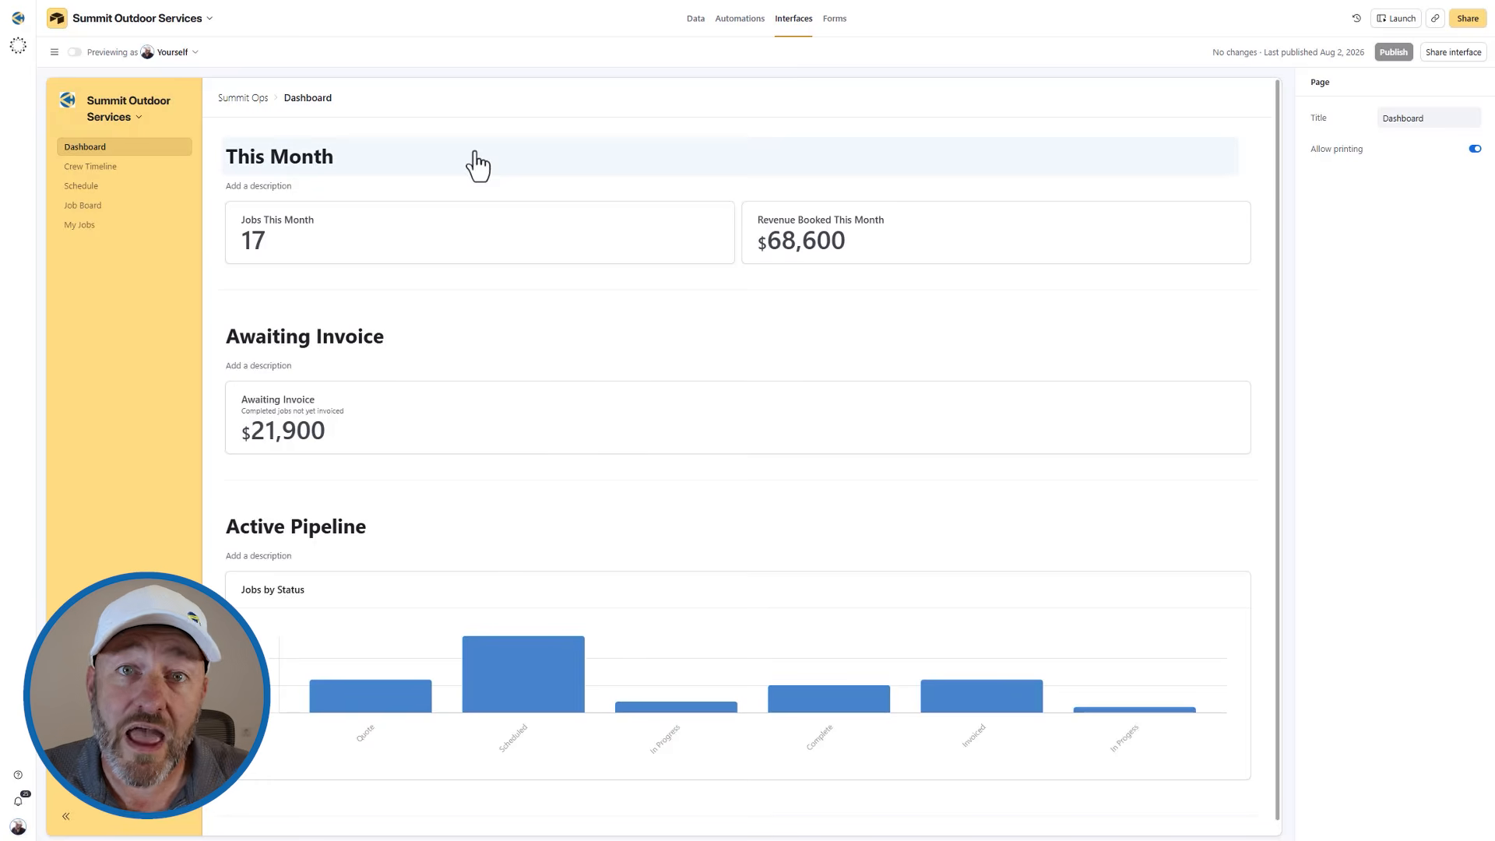
Inspect the settings of the Jobs This Month and Revenue Booked This Month number elements on the Dashboard page.
left_click(543, 232)
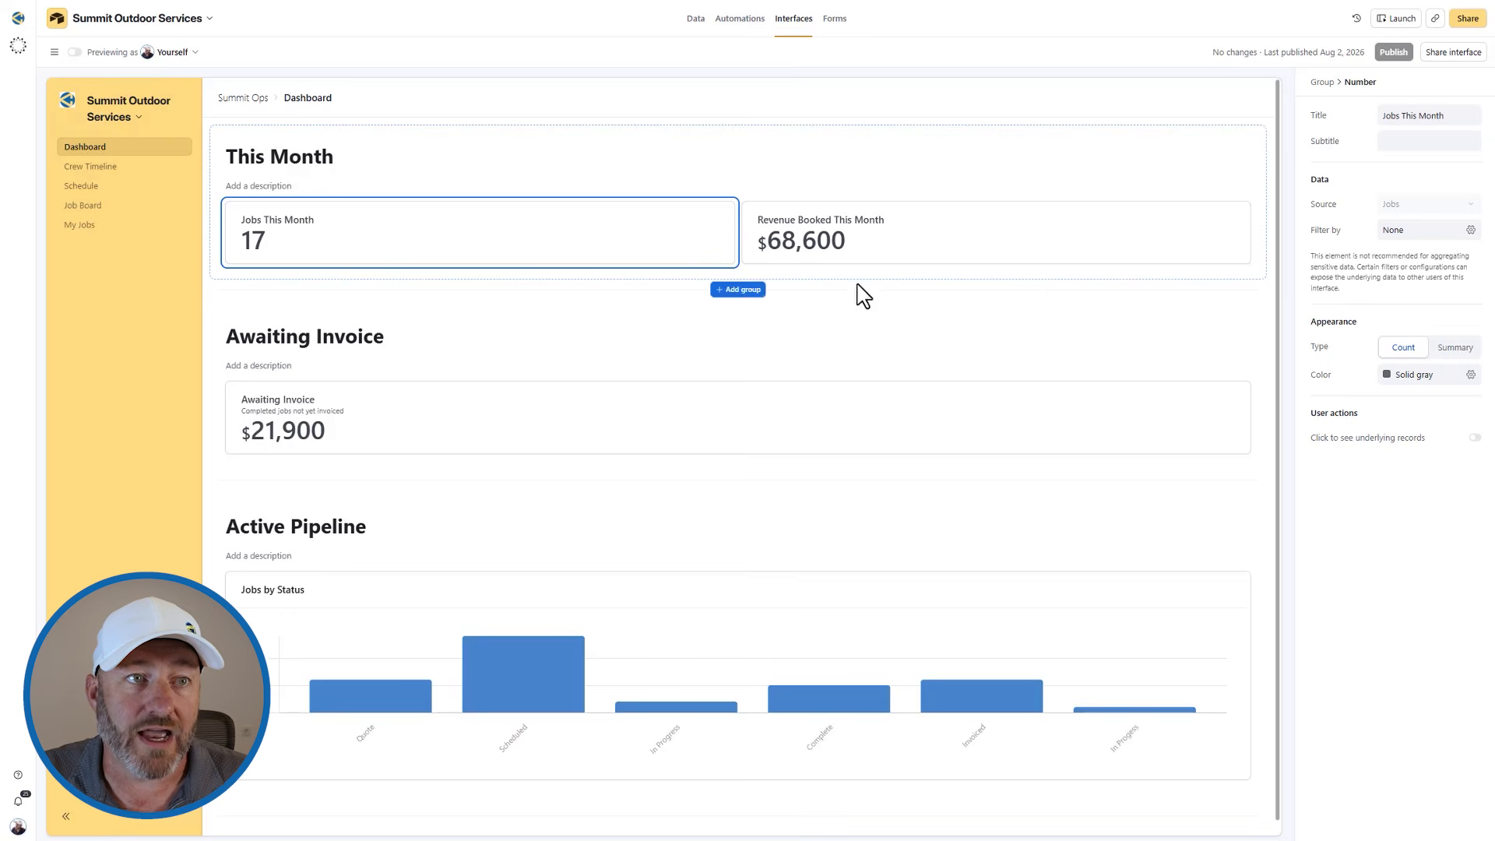
left_click_drag(670, 257, 634, 250)
left_click_drag(641, 308, 1225, 242)
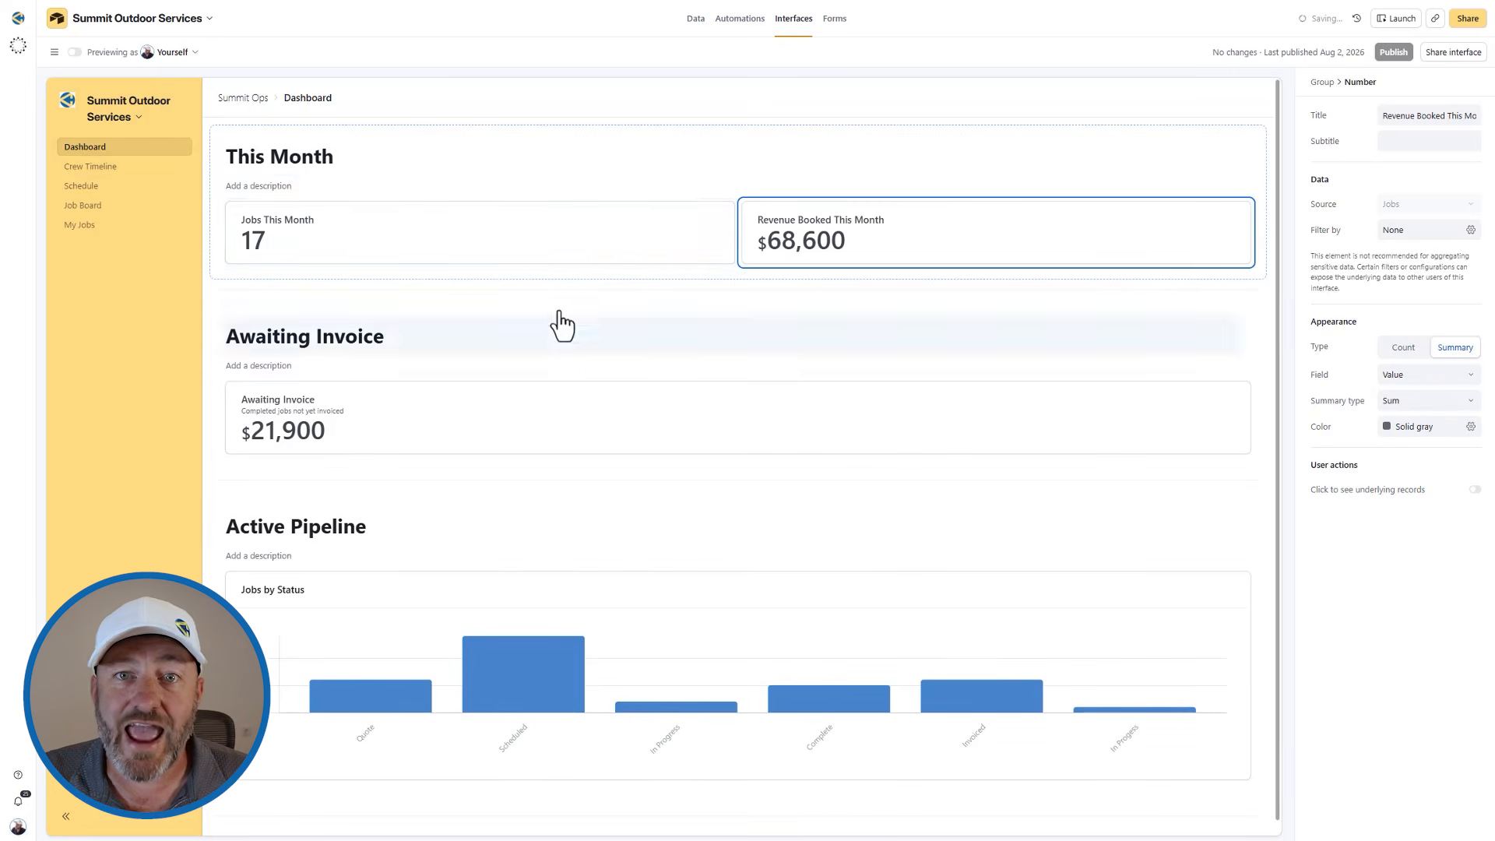
left_click(529, 261)
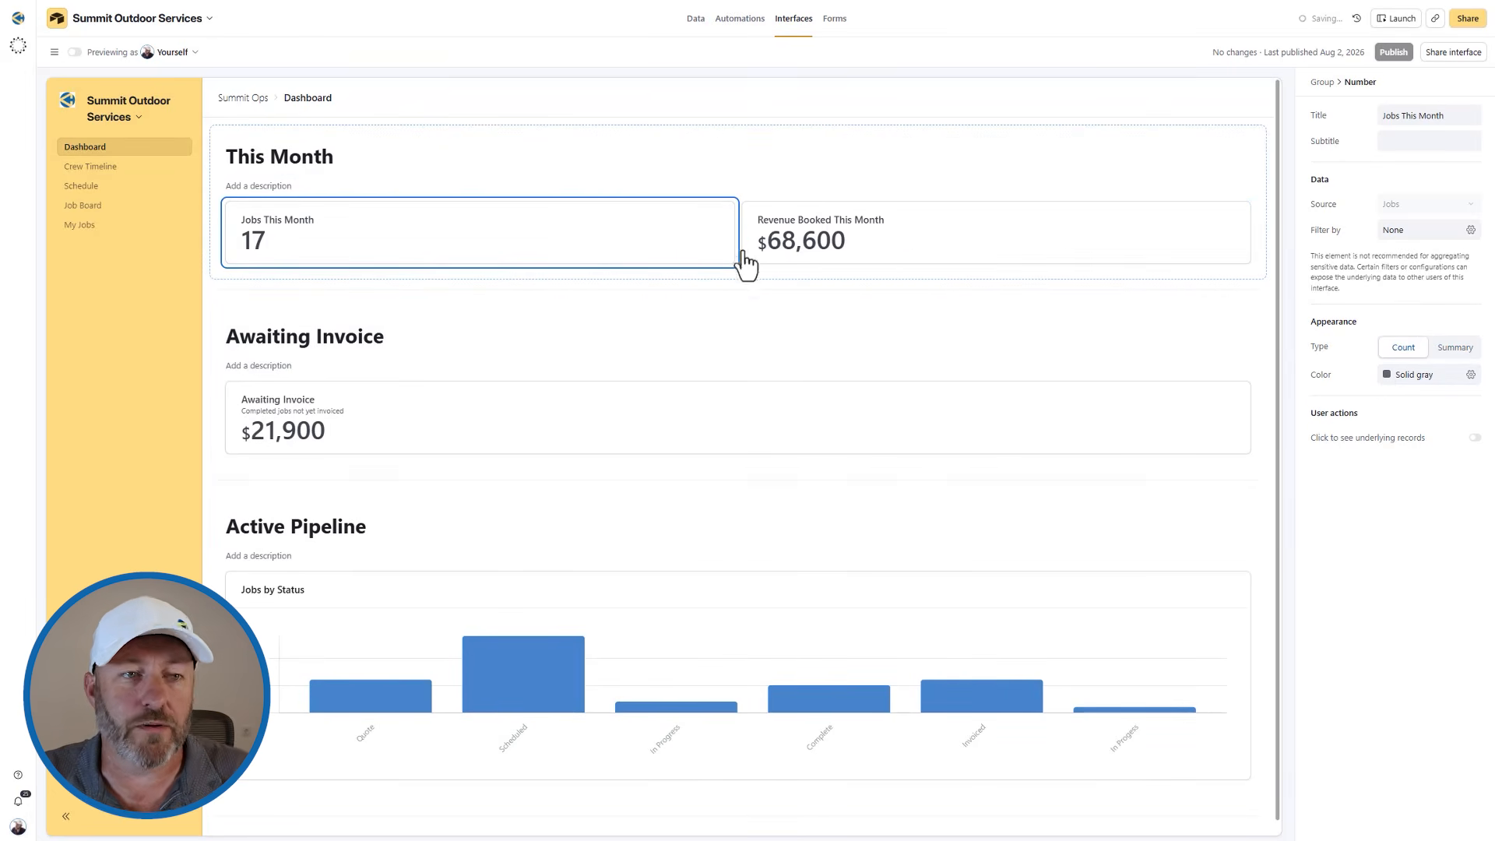
mouse_move(720, 499)
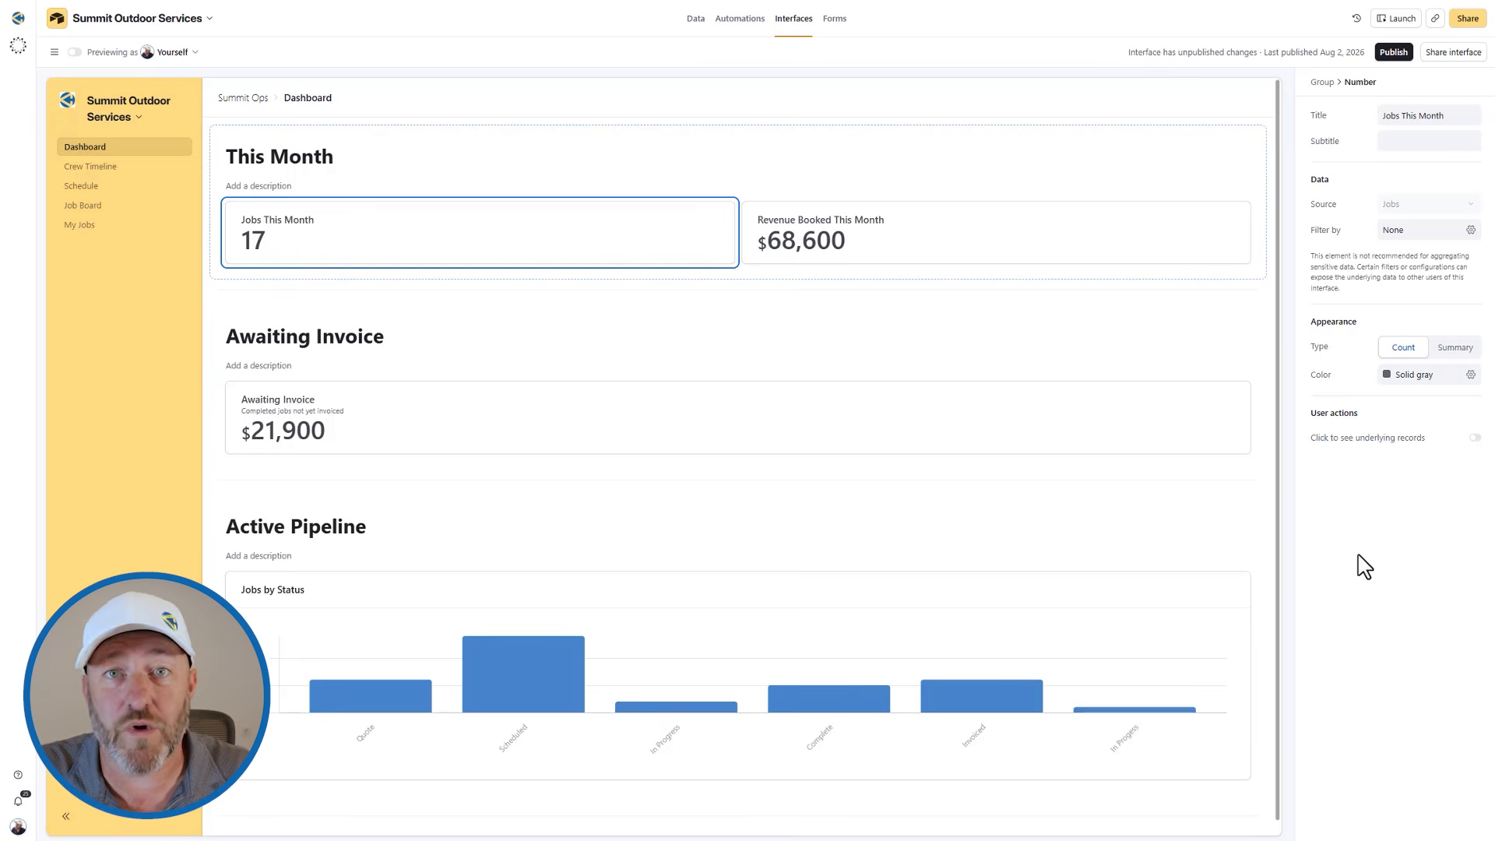
mouse_move(746, 296)
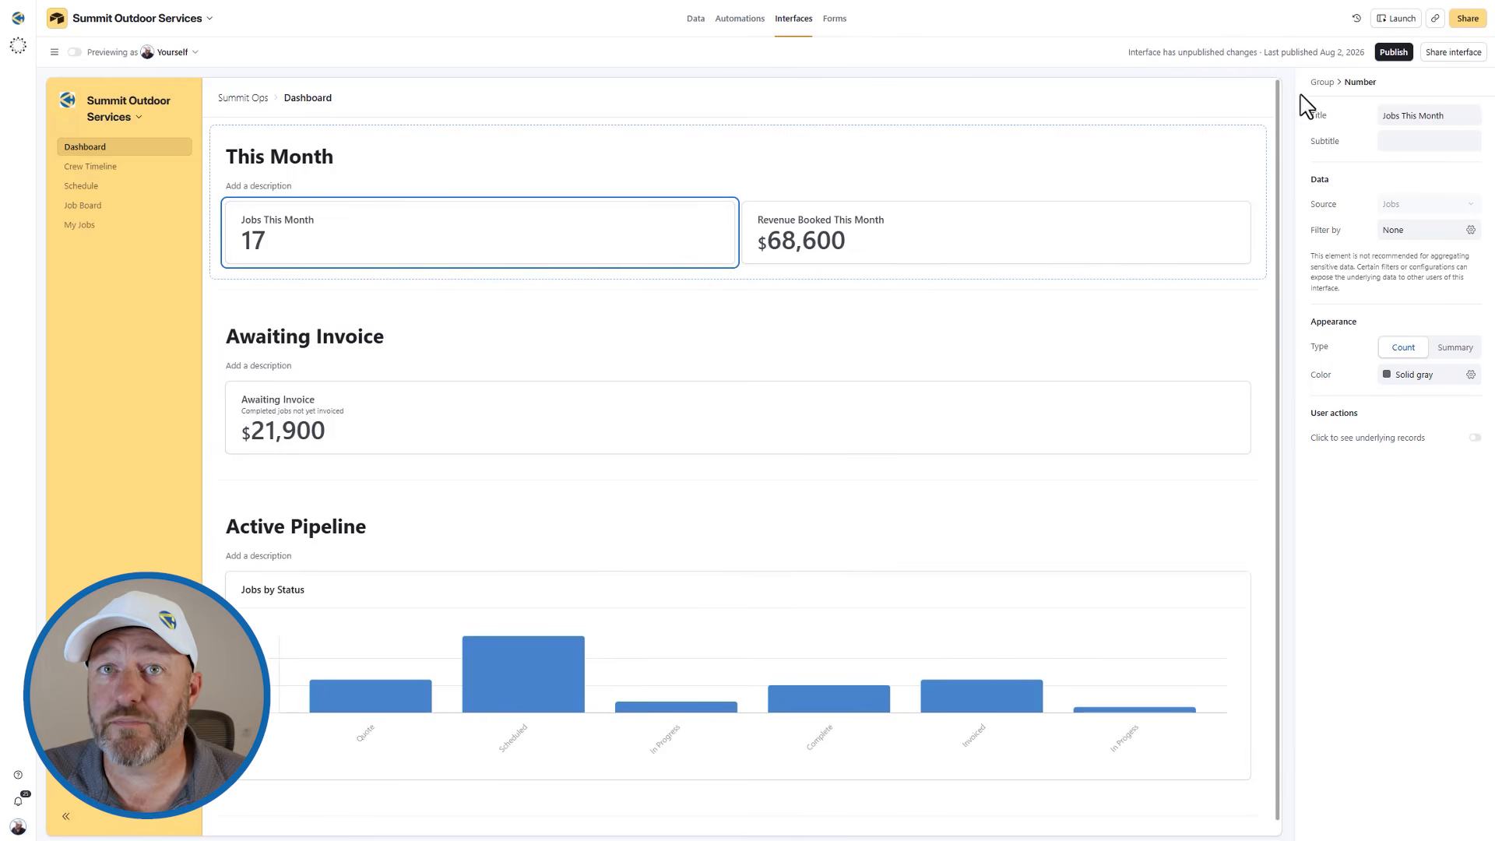
left_click(1400, 20)
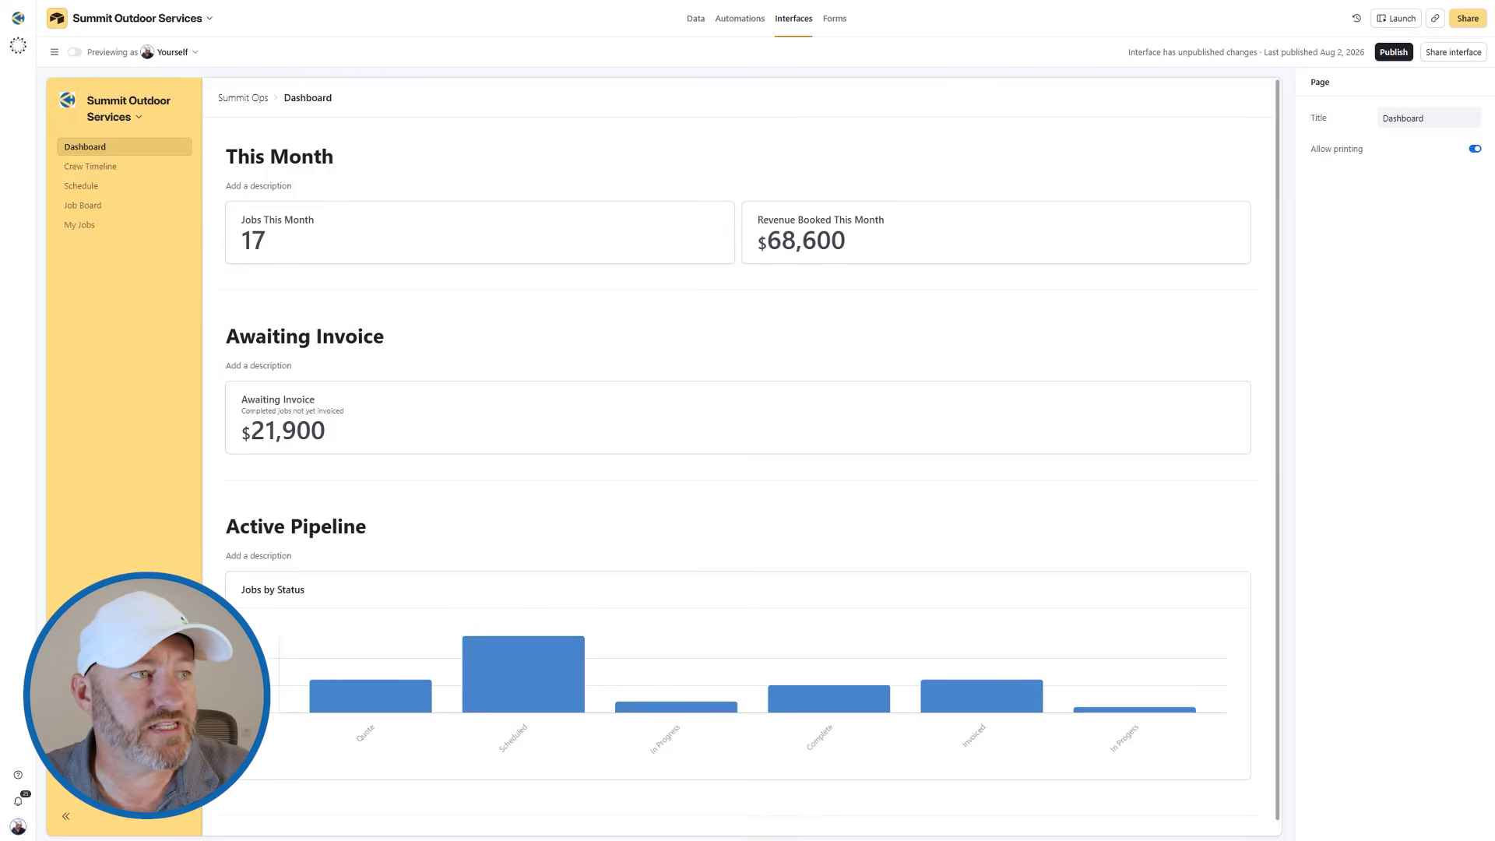
Open the My Jobs page and review the filter conditions of its record list.
left_click(85, 225)
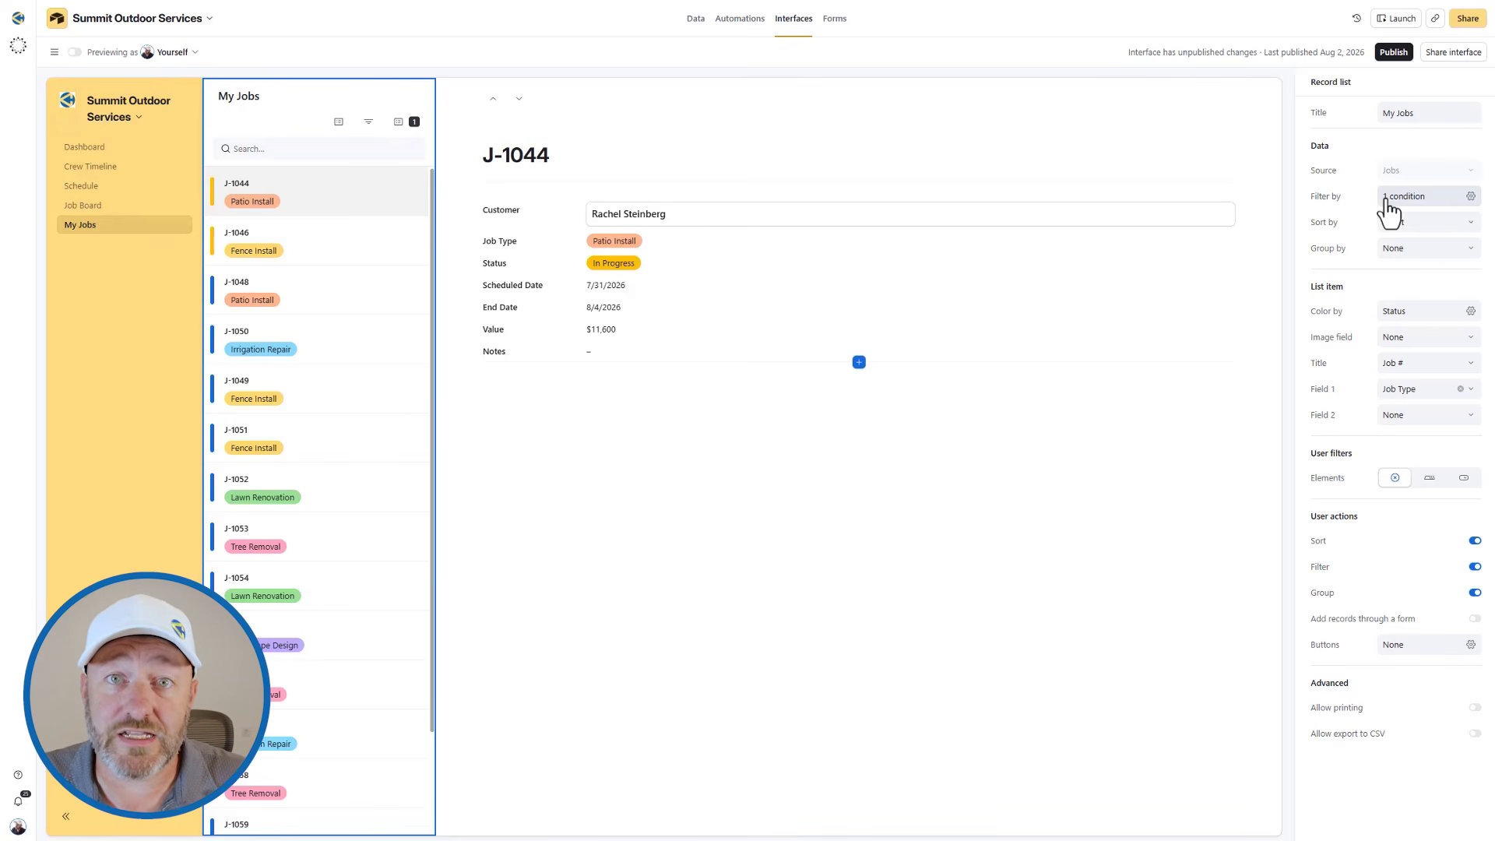
left_click(1389, 204)
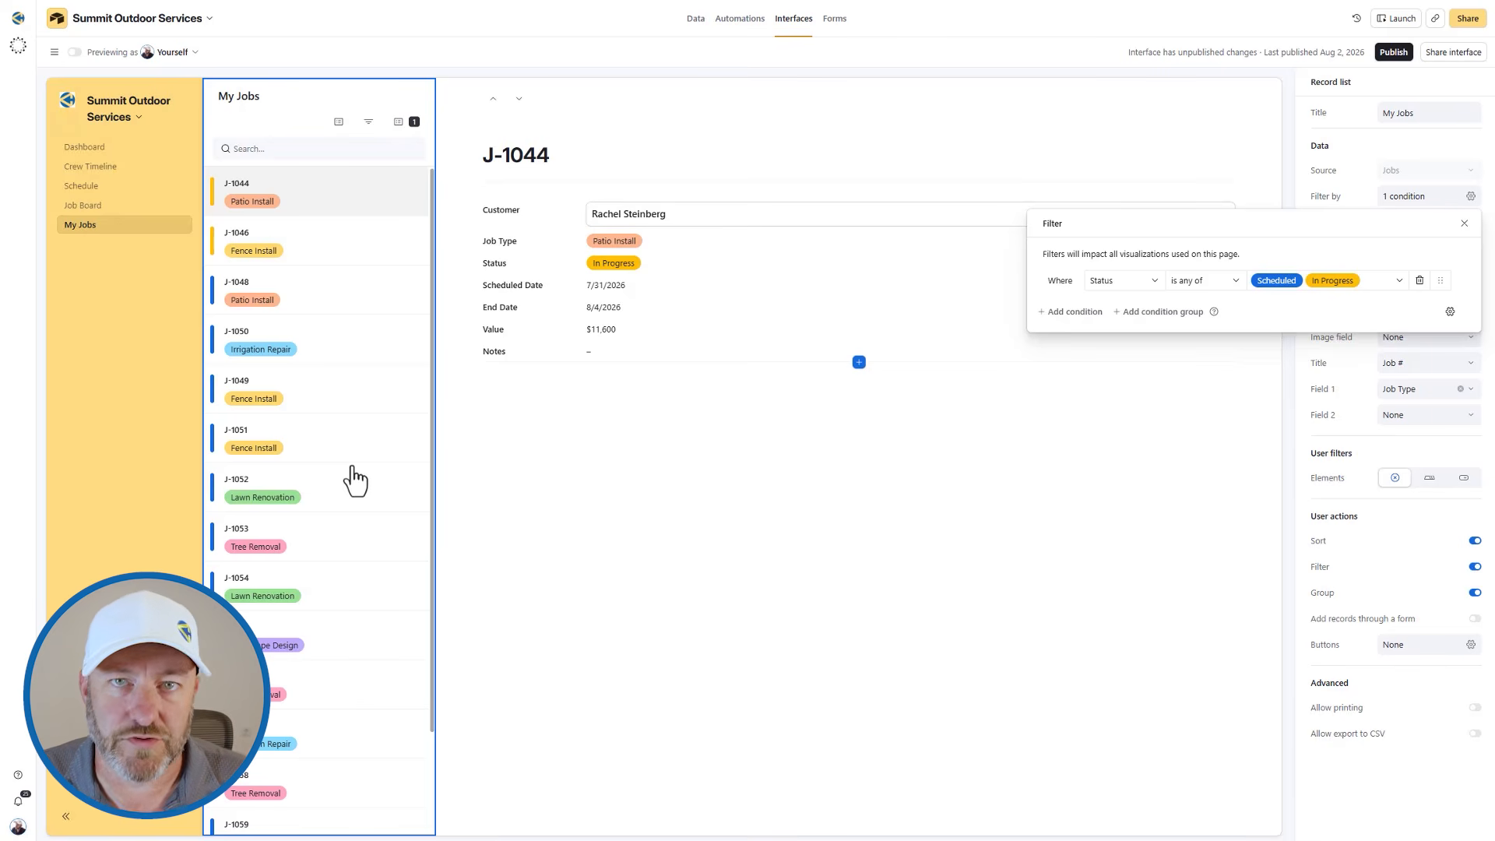
Start a new field of type User in the Crew table of the base's data.
left_click(695, 19)
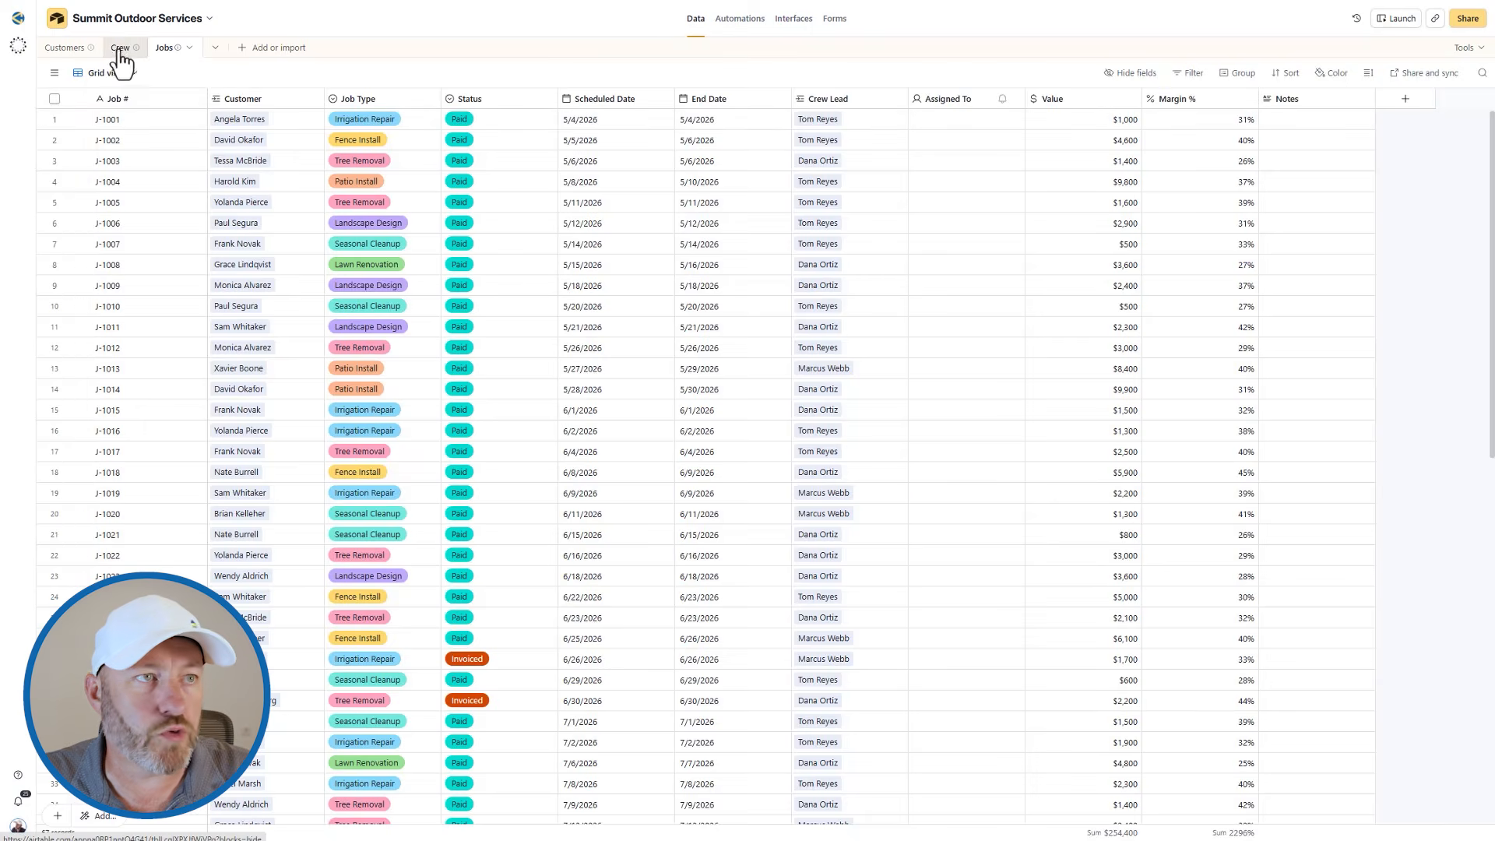
left_click(120, 48)
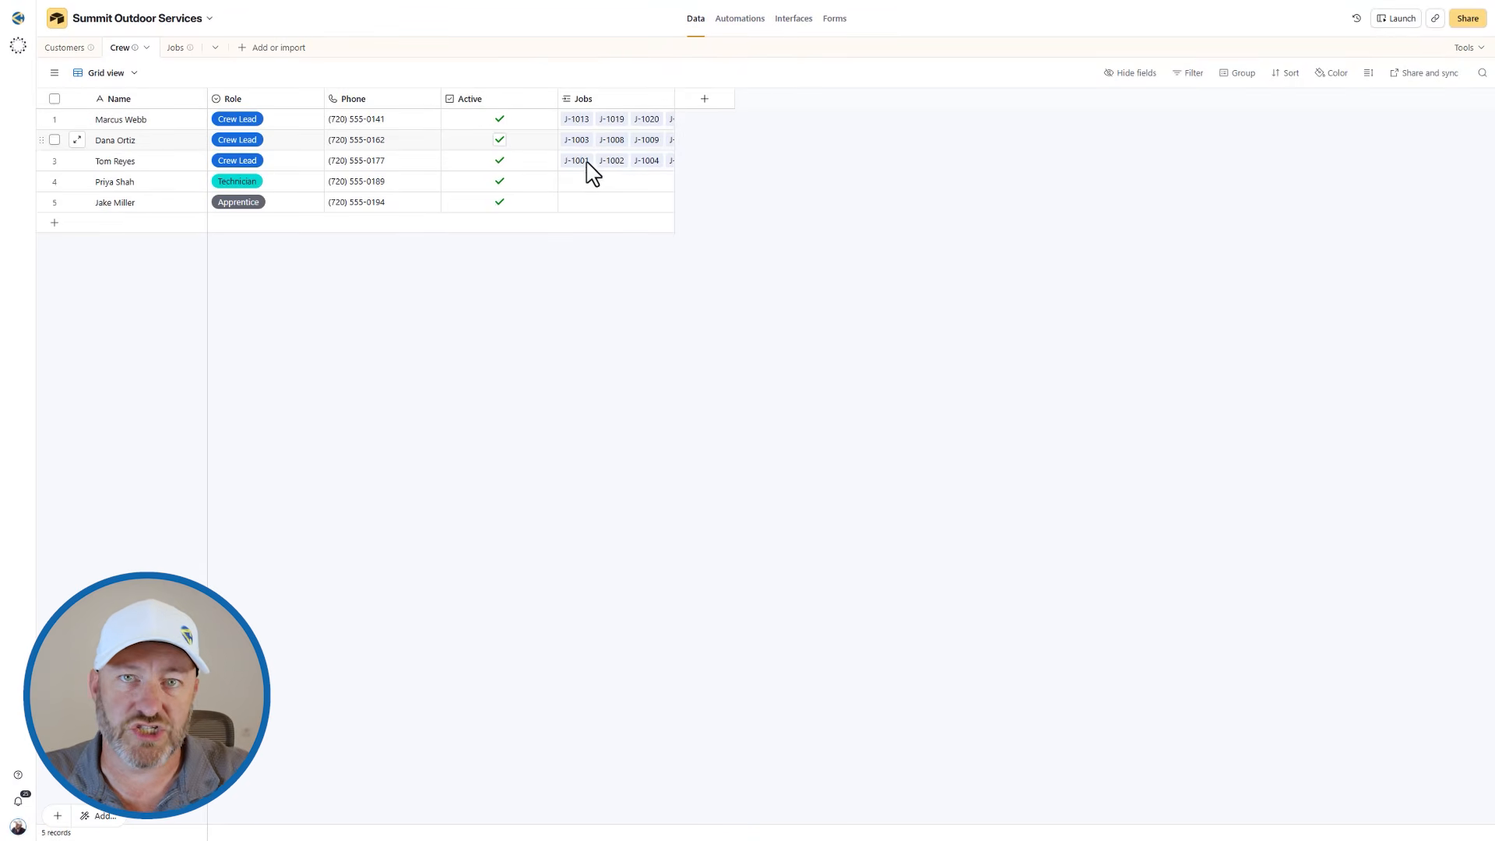
left_click(703, 98)
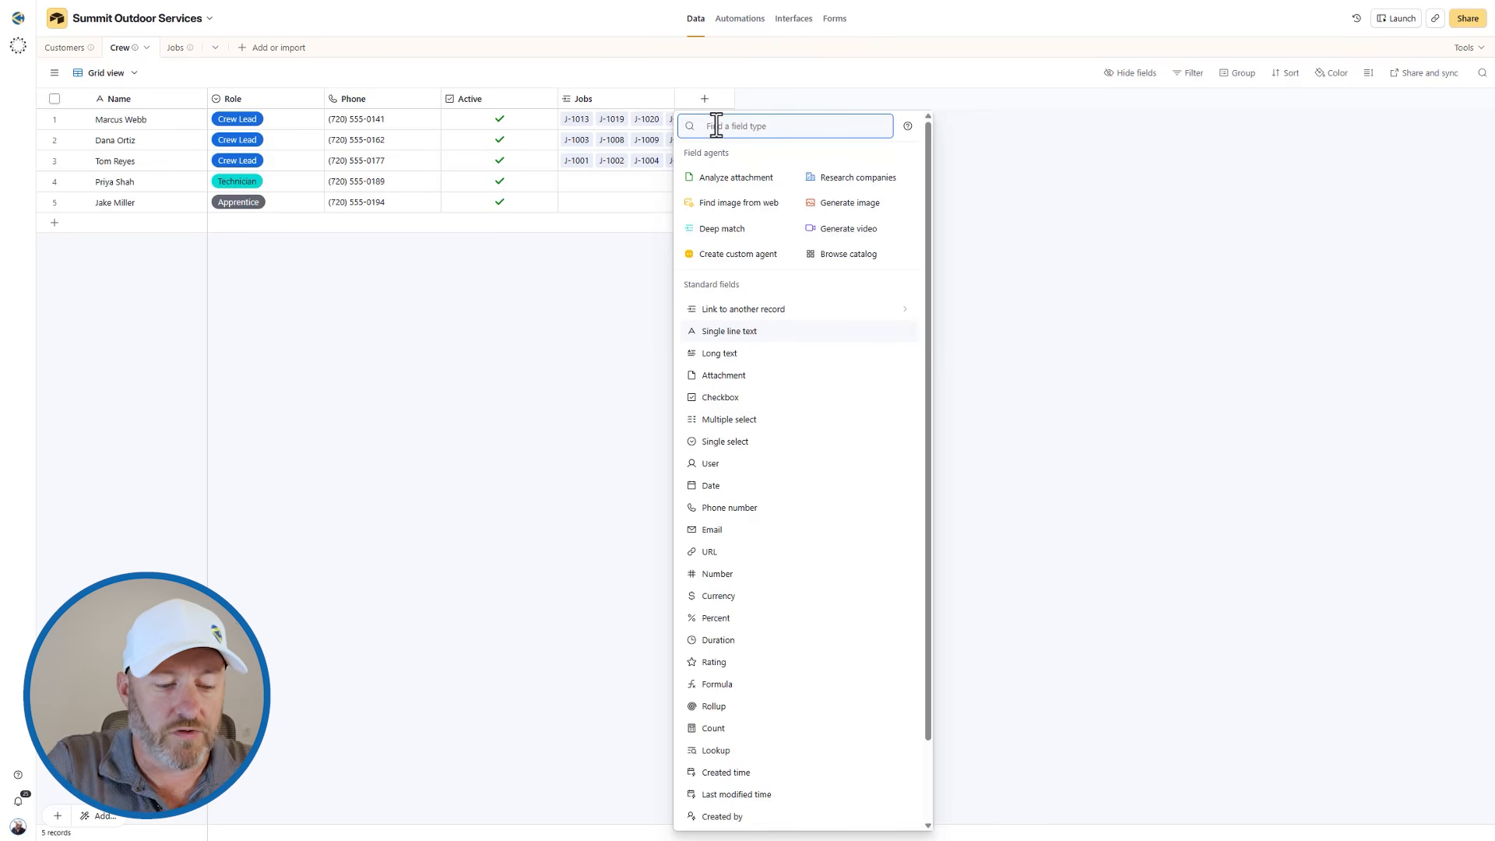
type("air")
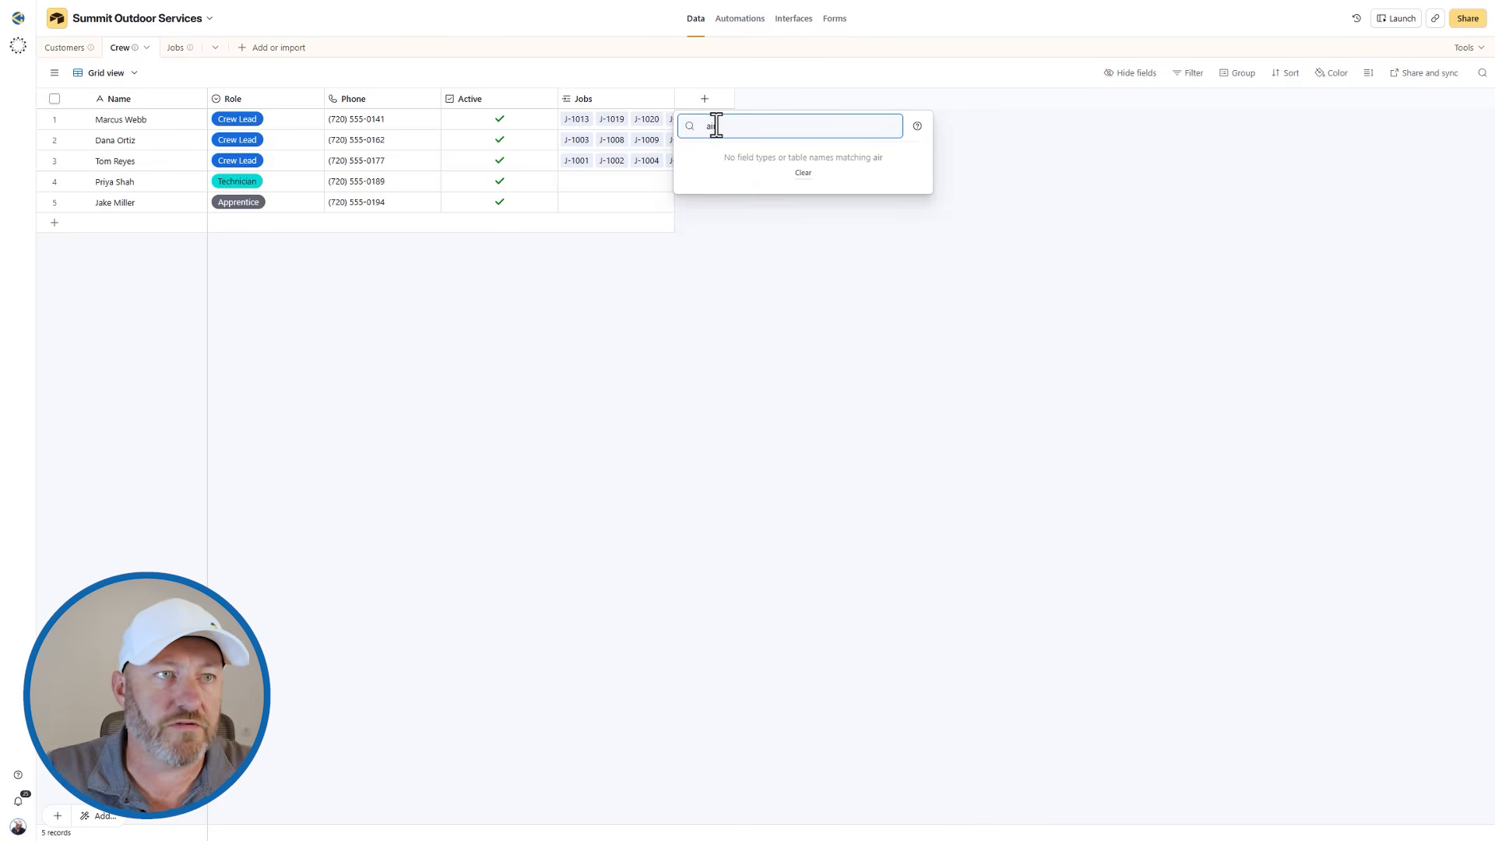
key("BackSpace")
key("BackSpace")
key("BackSpace")
type("user")
left_click(730, 158)
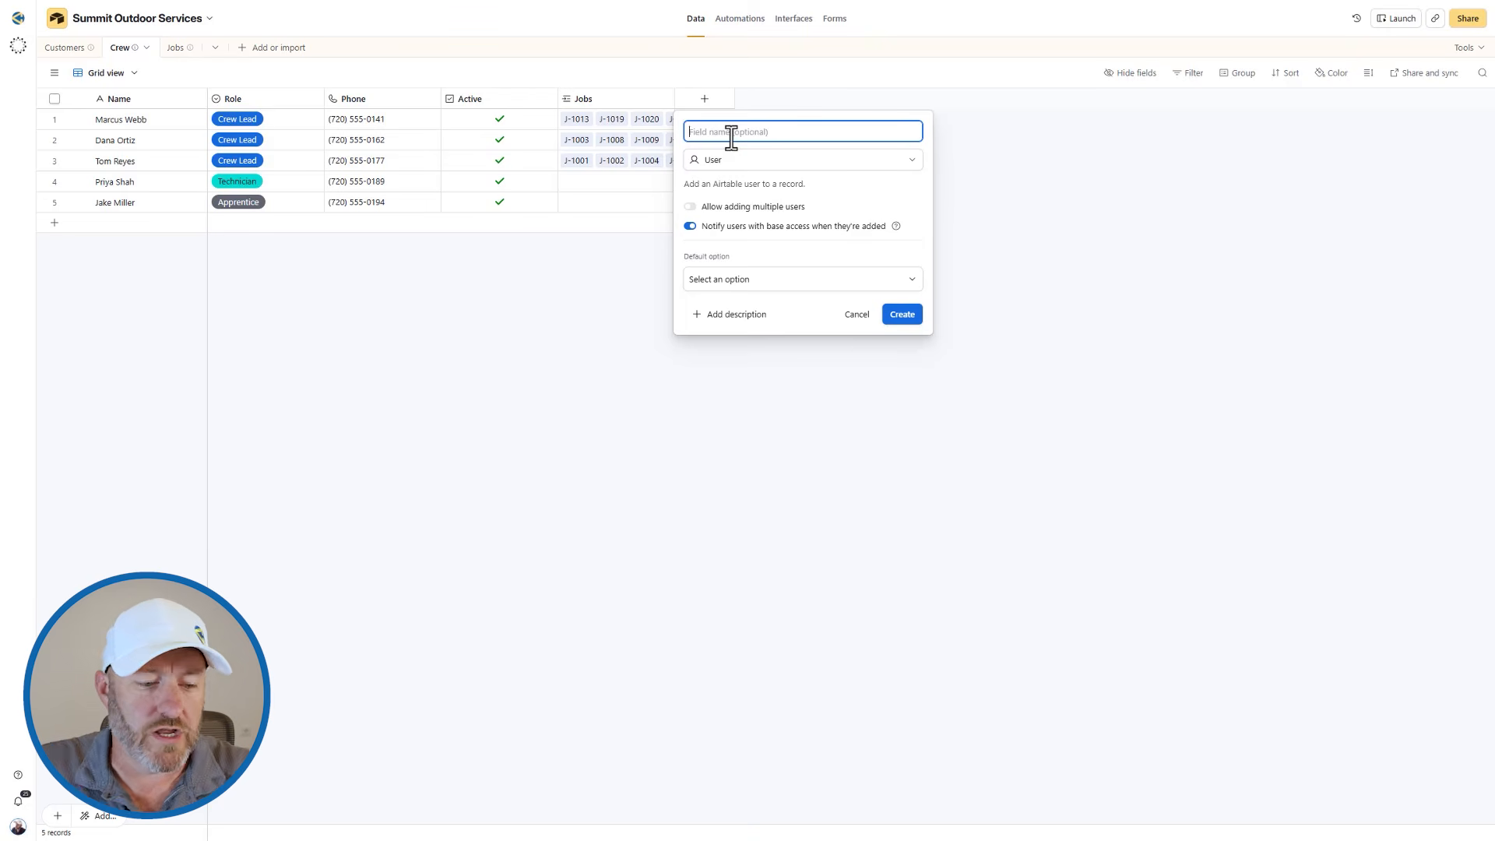
Name the new field Airtable User, turn off notifying users when they're added, and create it.
type("Air")
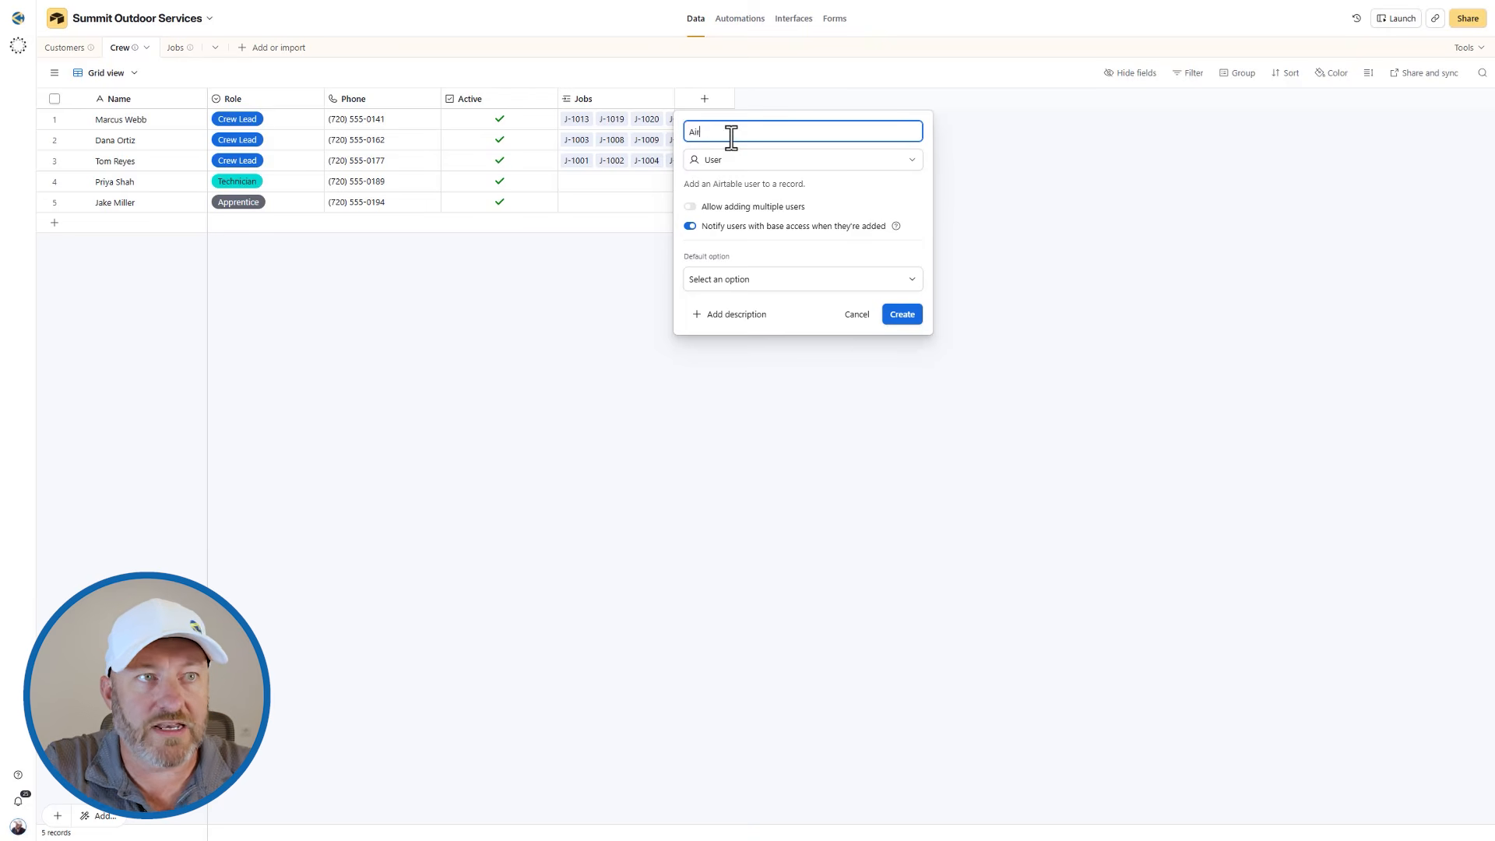
type("table U")
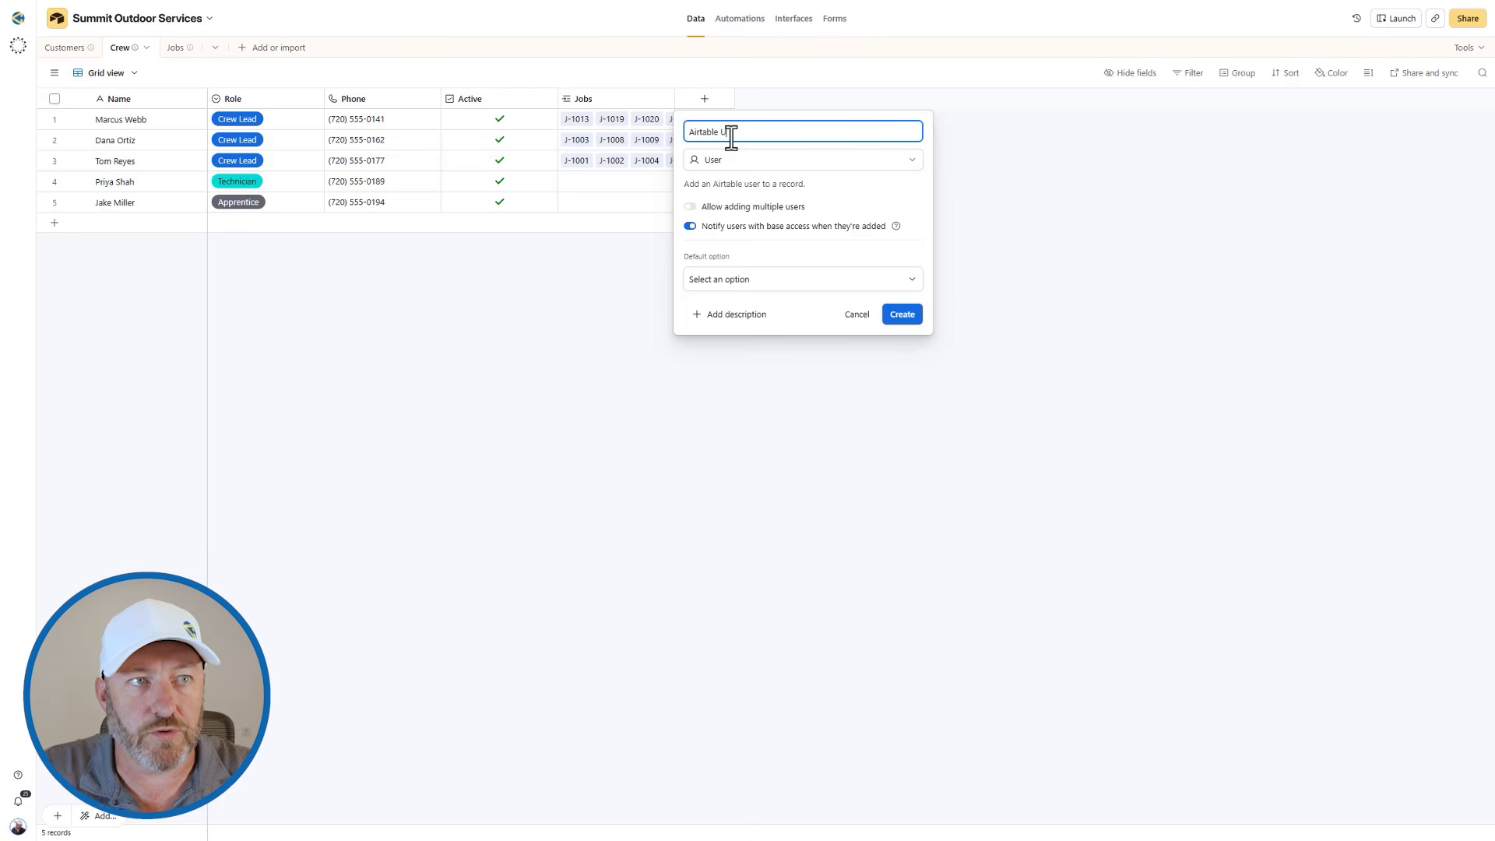
type("ser")
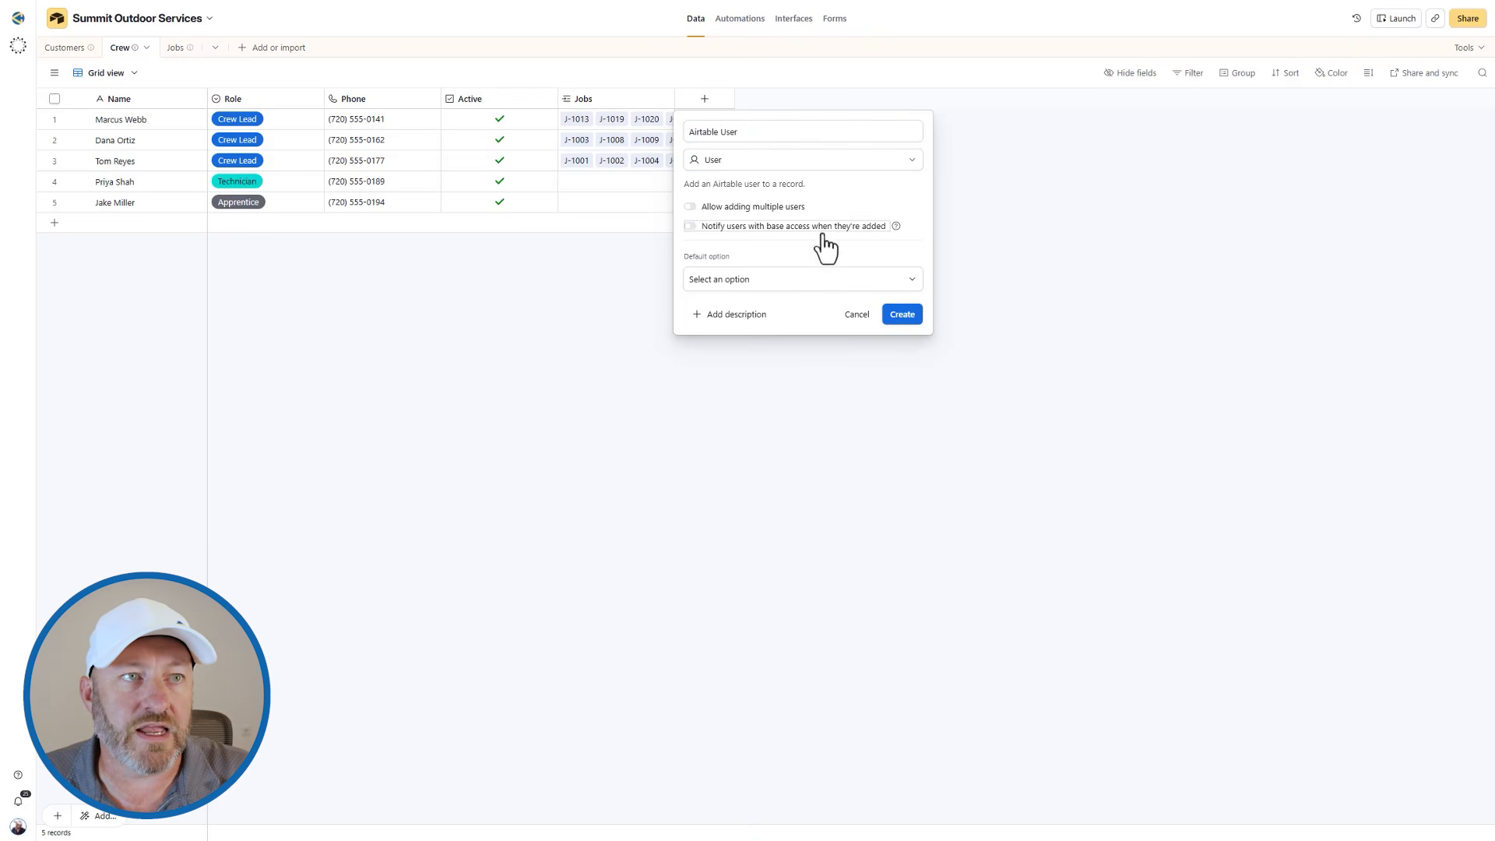
left_click(899, 315)
Fill Airtable User for the first two crew records, giving the first listed user to record 1 and the second to record 2.
left_click(701, 118)
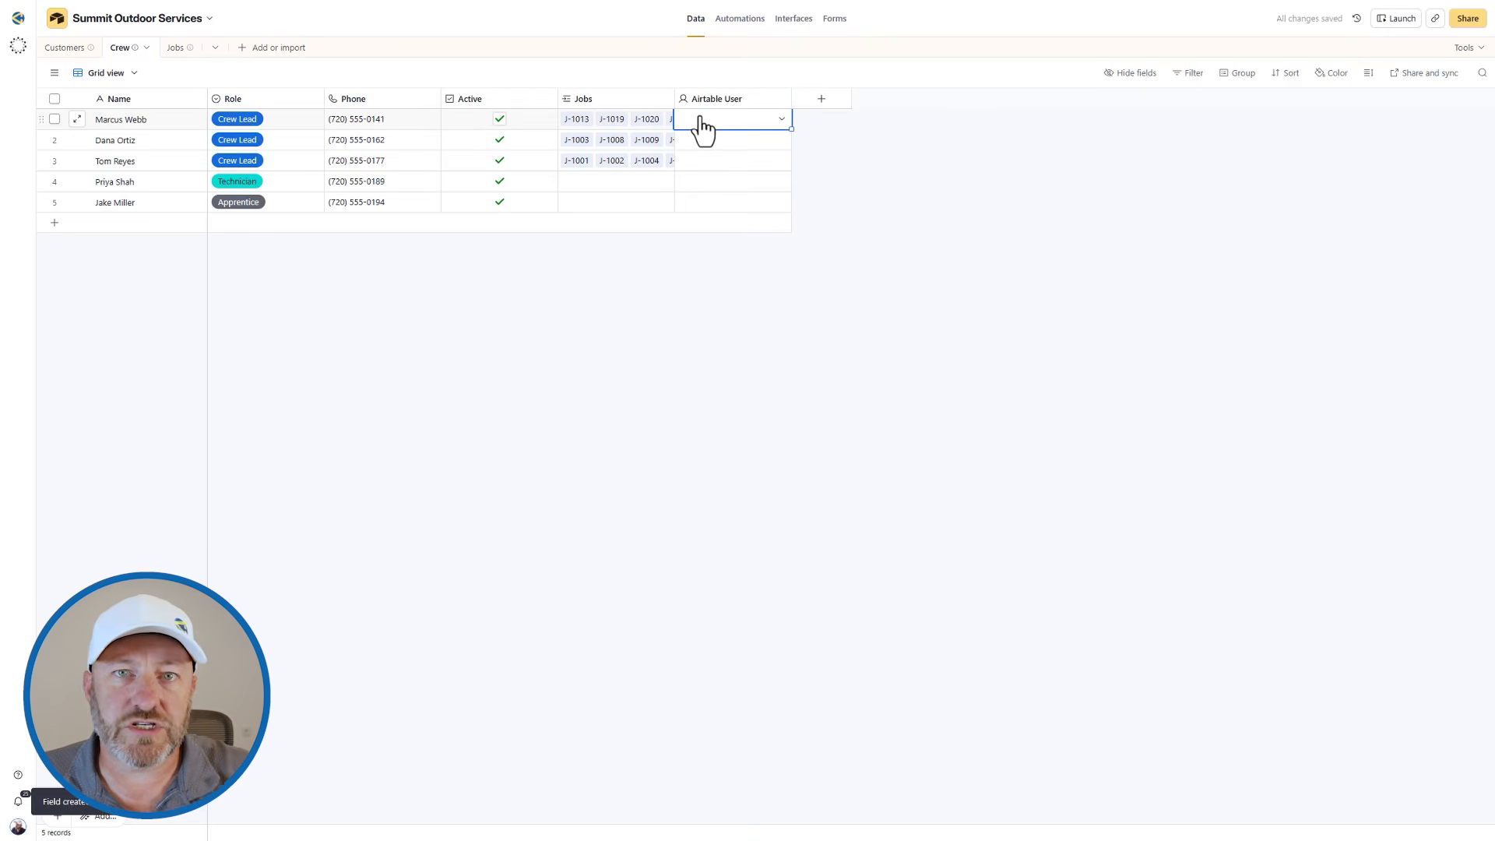
left_click(701, 121)
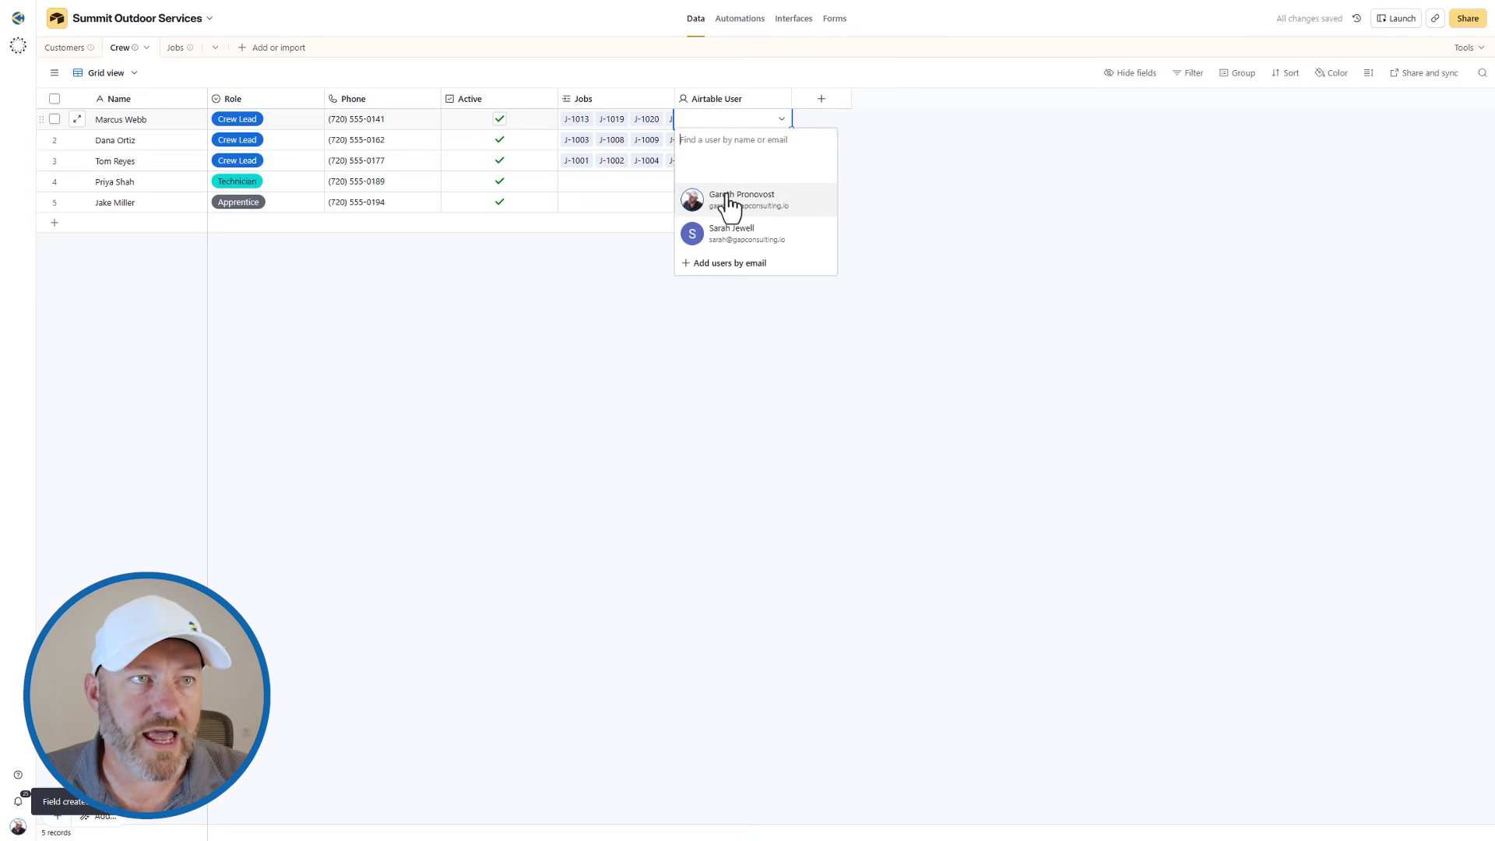
left_click(727, 199)
left_click(704, 140)
left_click(705, 140)
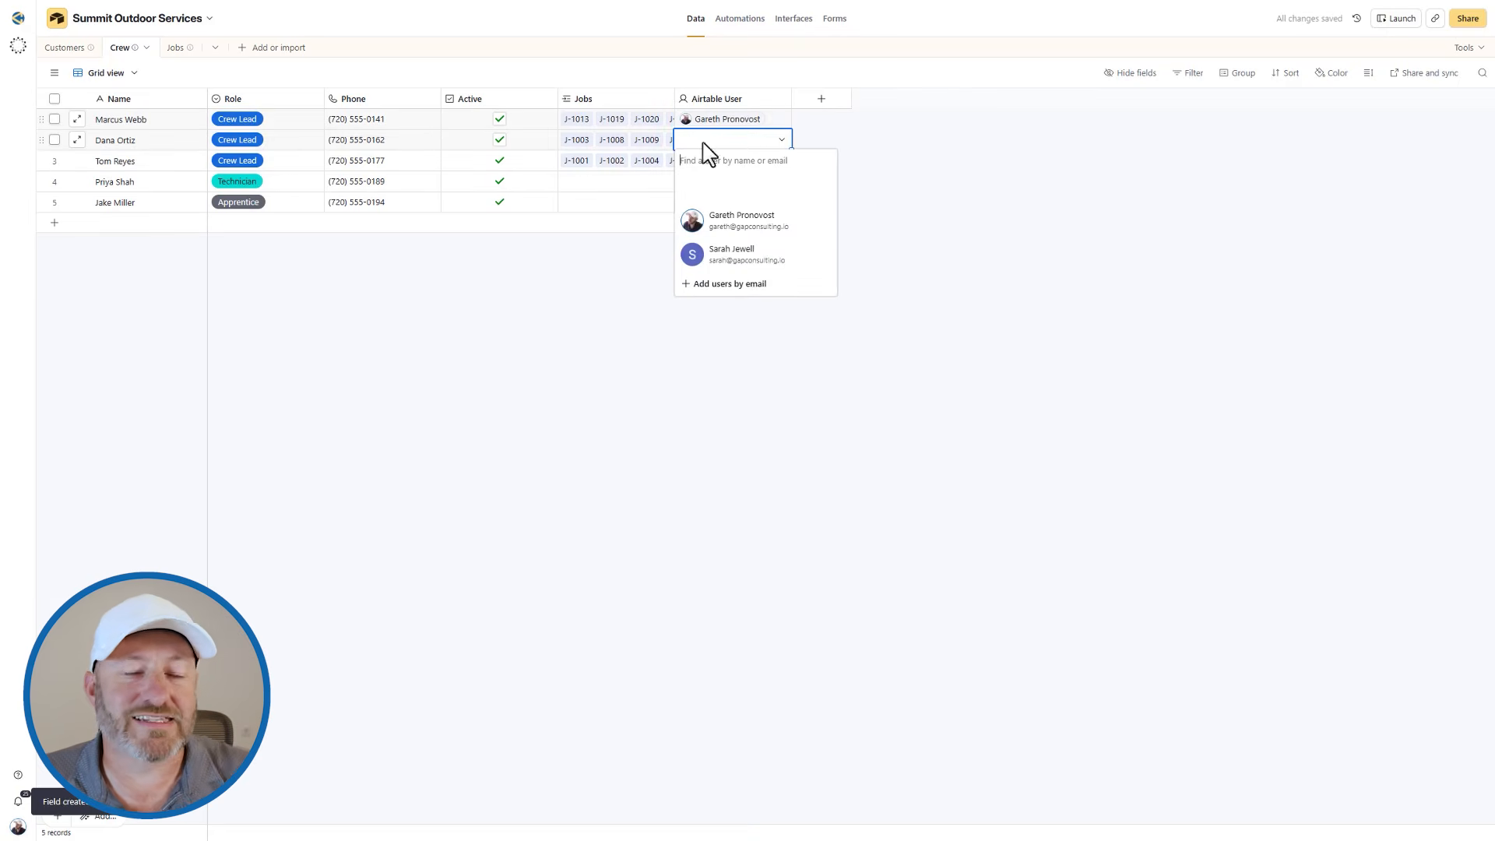
left_click(730, 254)
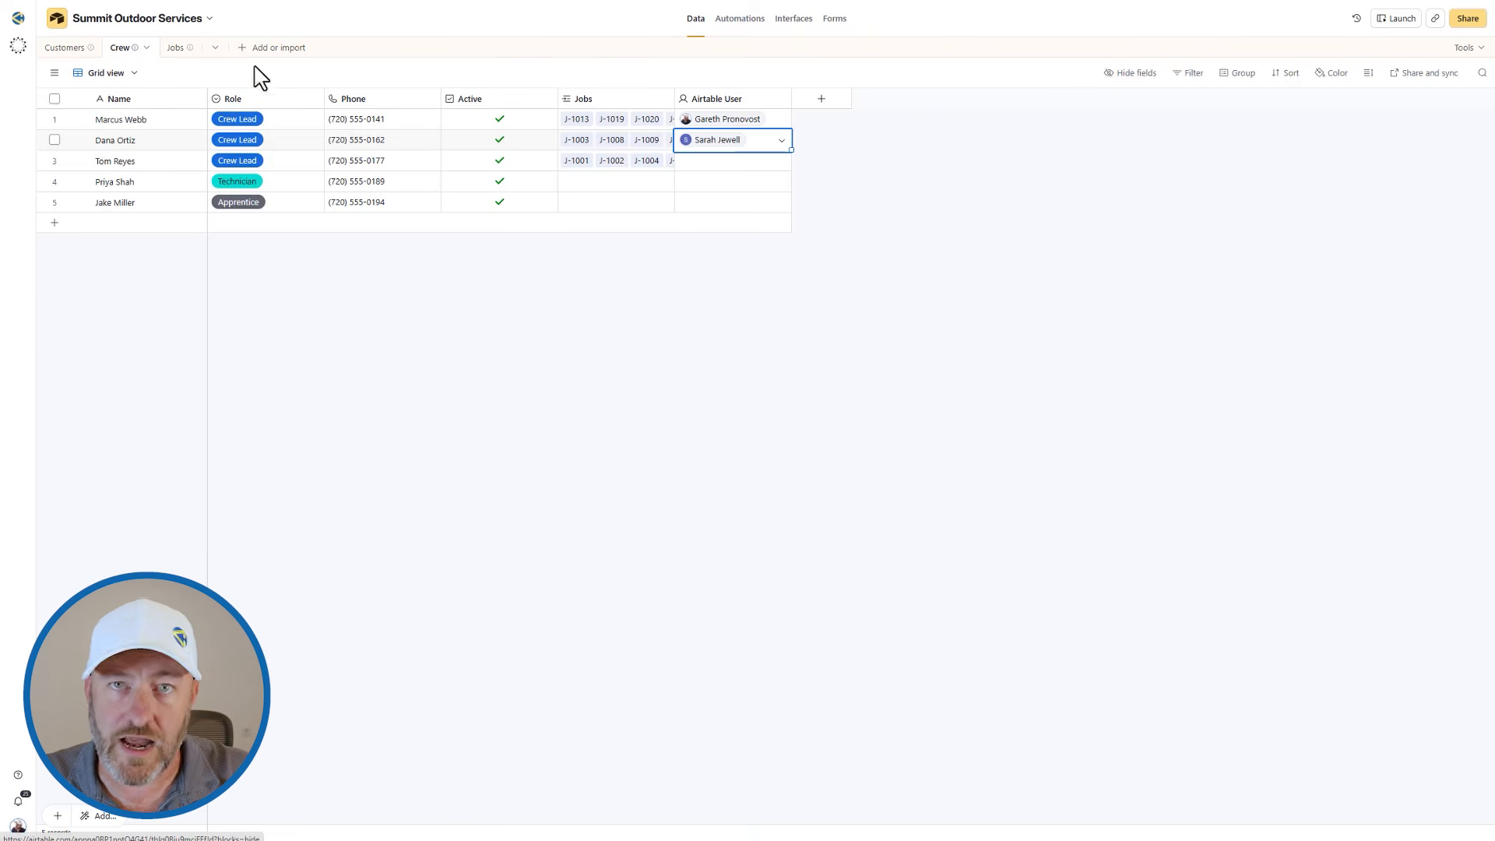
Add an Airtable User lookup field to the Jobs table through Crew Lead and check it against the crew leads.
left_click(176, 51)
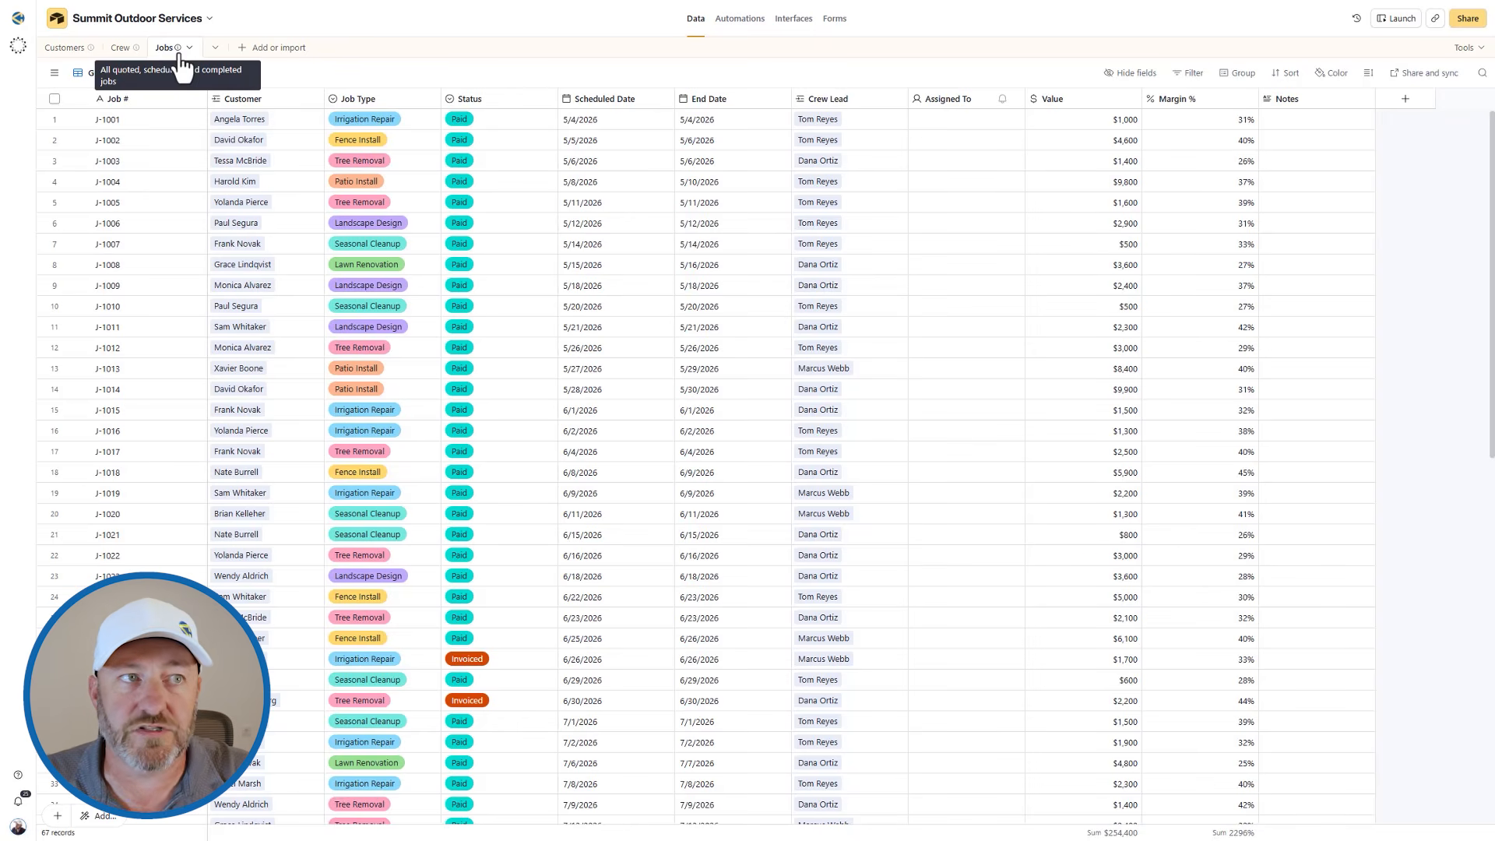
right_click(834, 98)
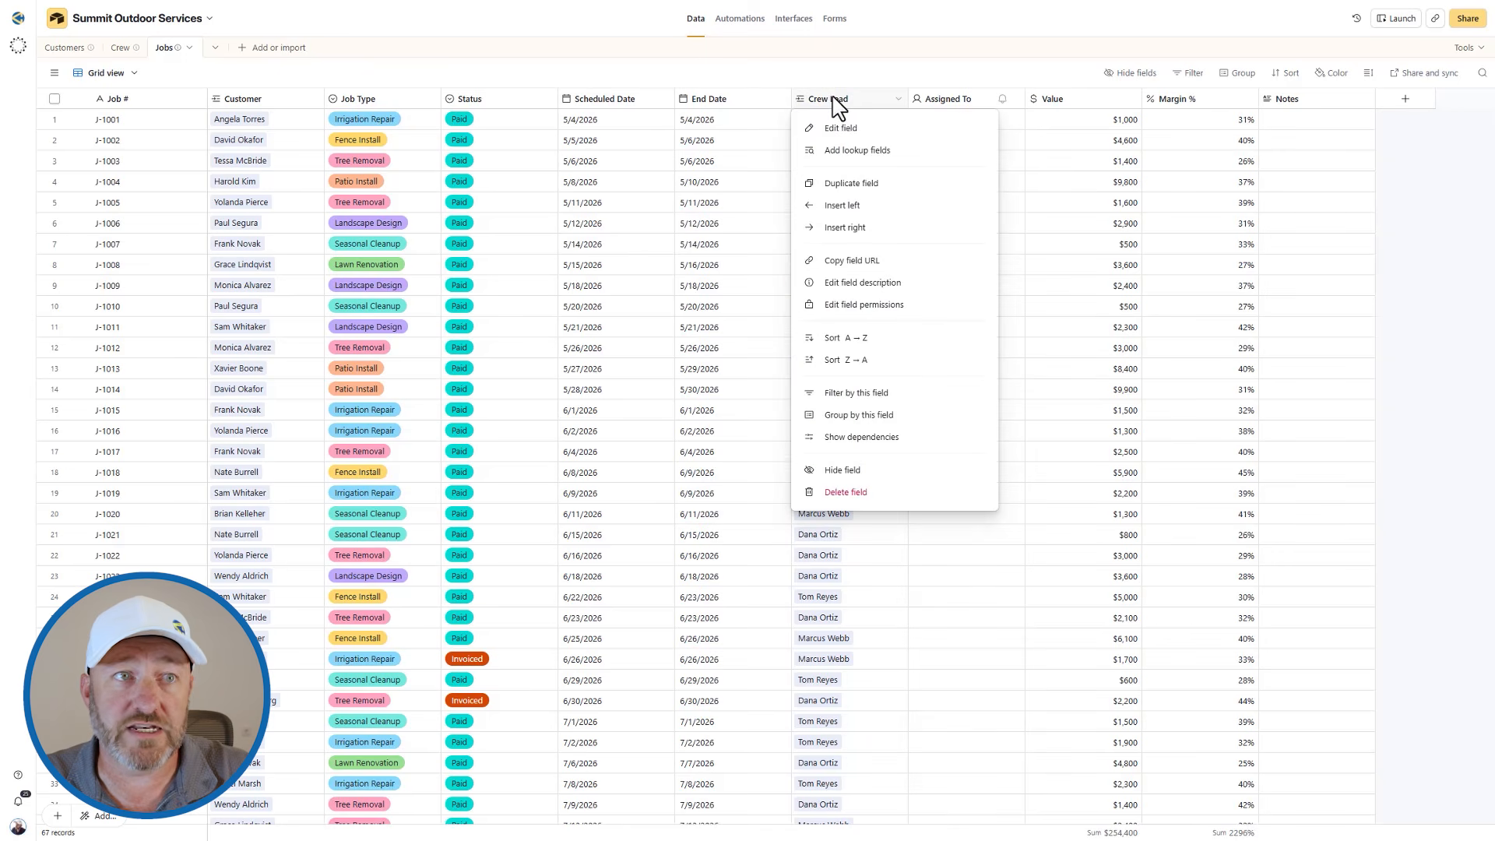
left_click(847, 153)
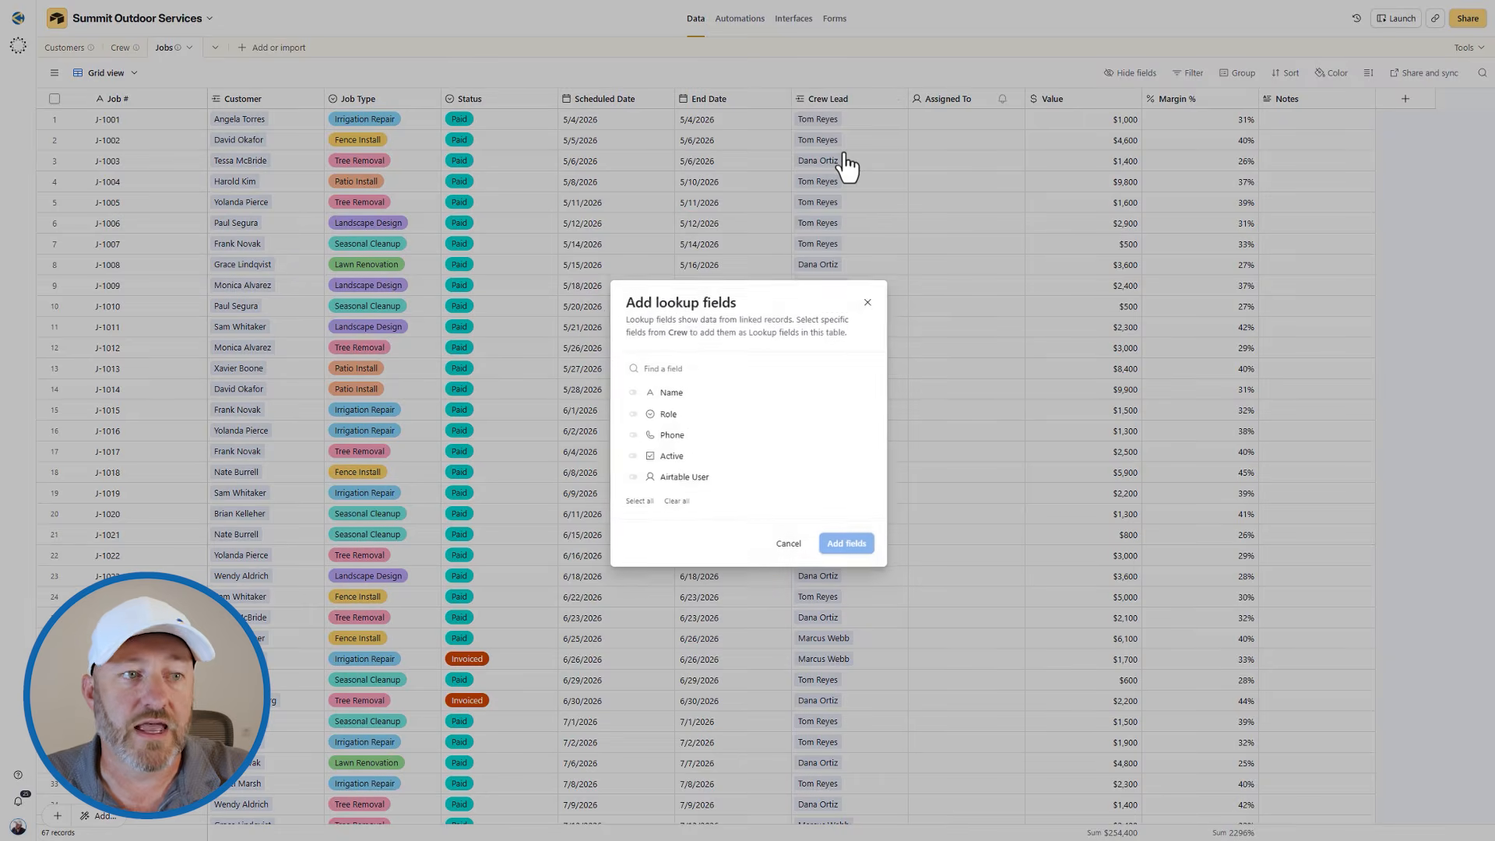
left_click(674, 480)
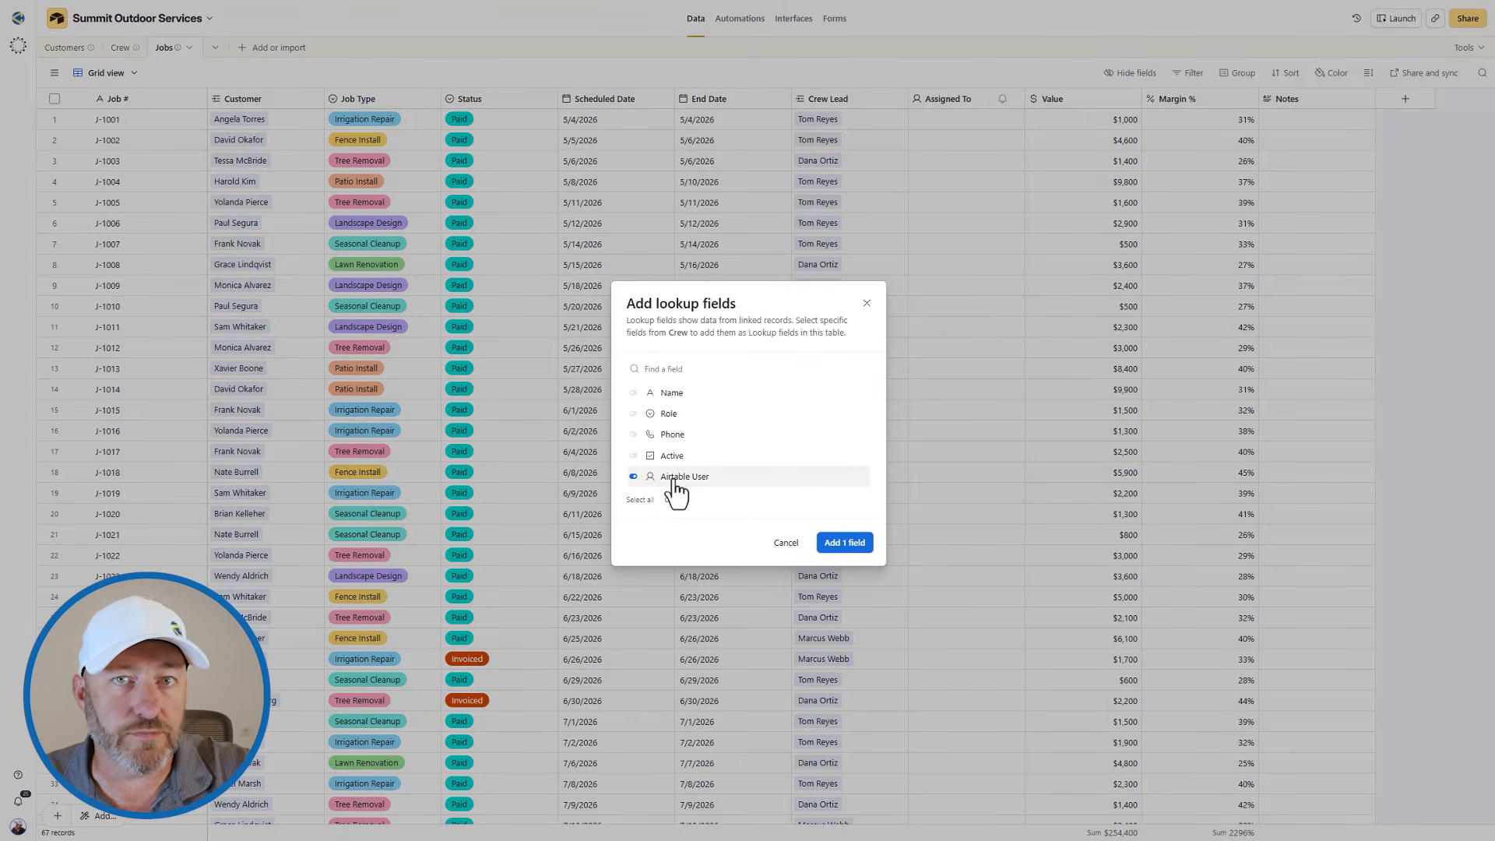
left_click(845, 543)
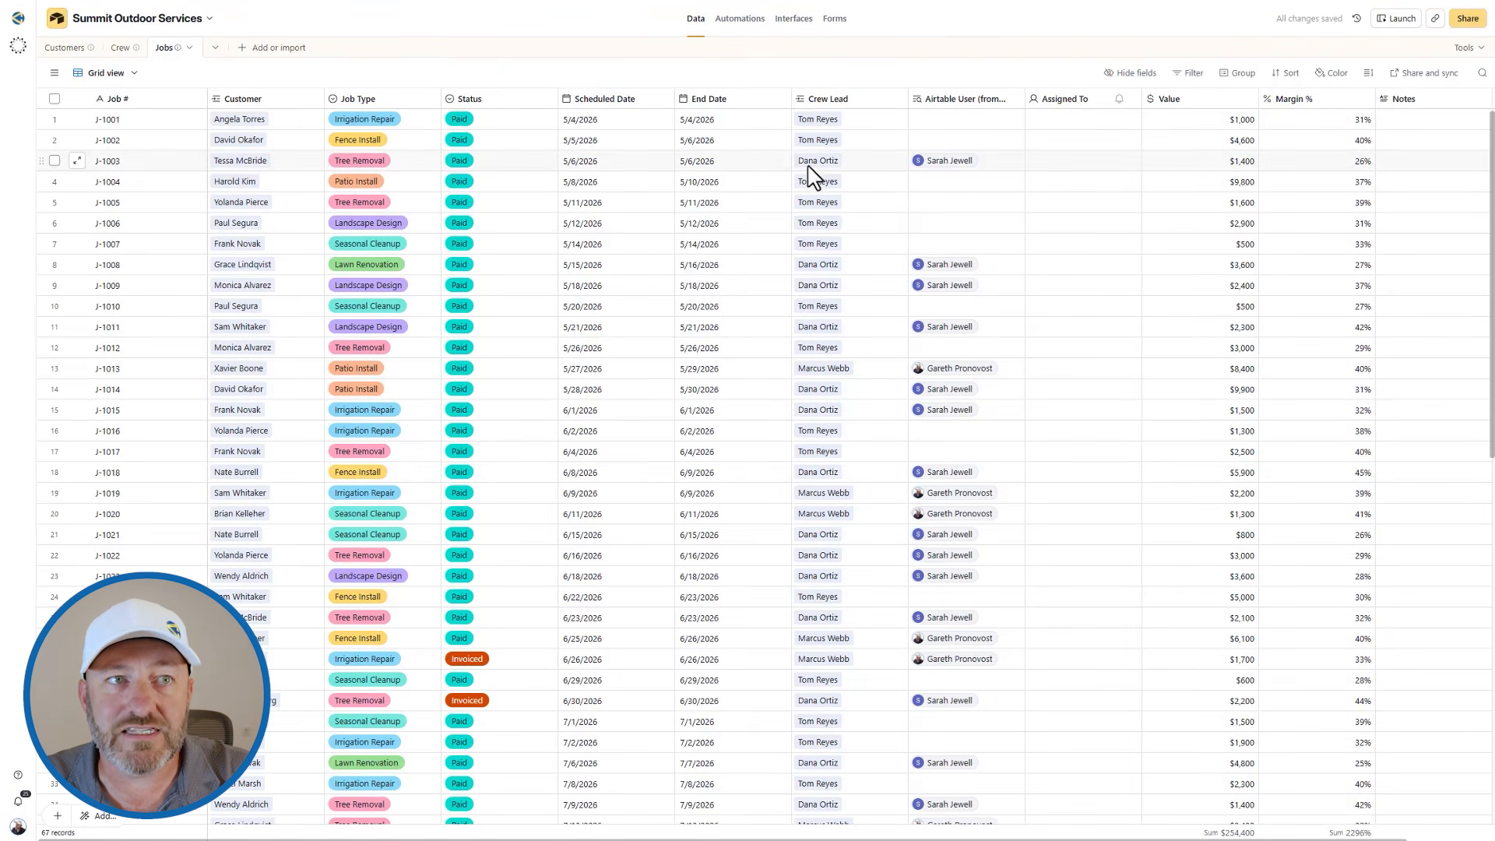
left_click(817, 166)
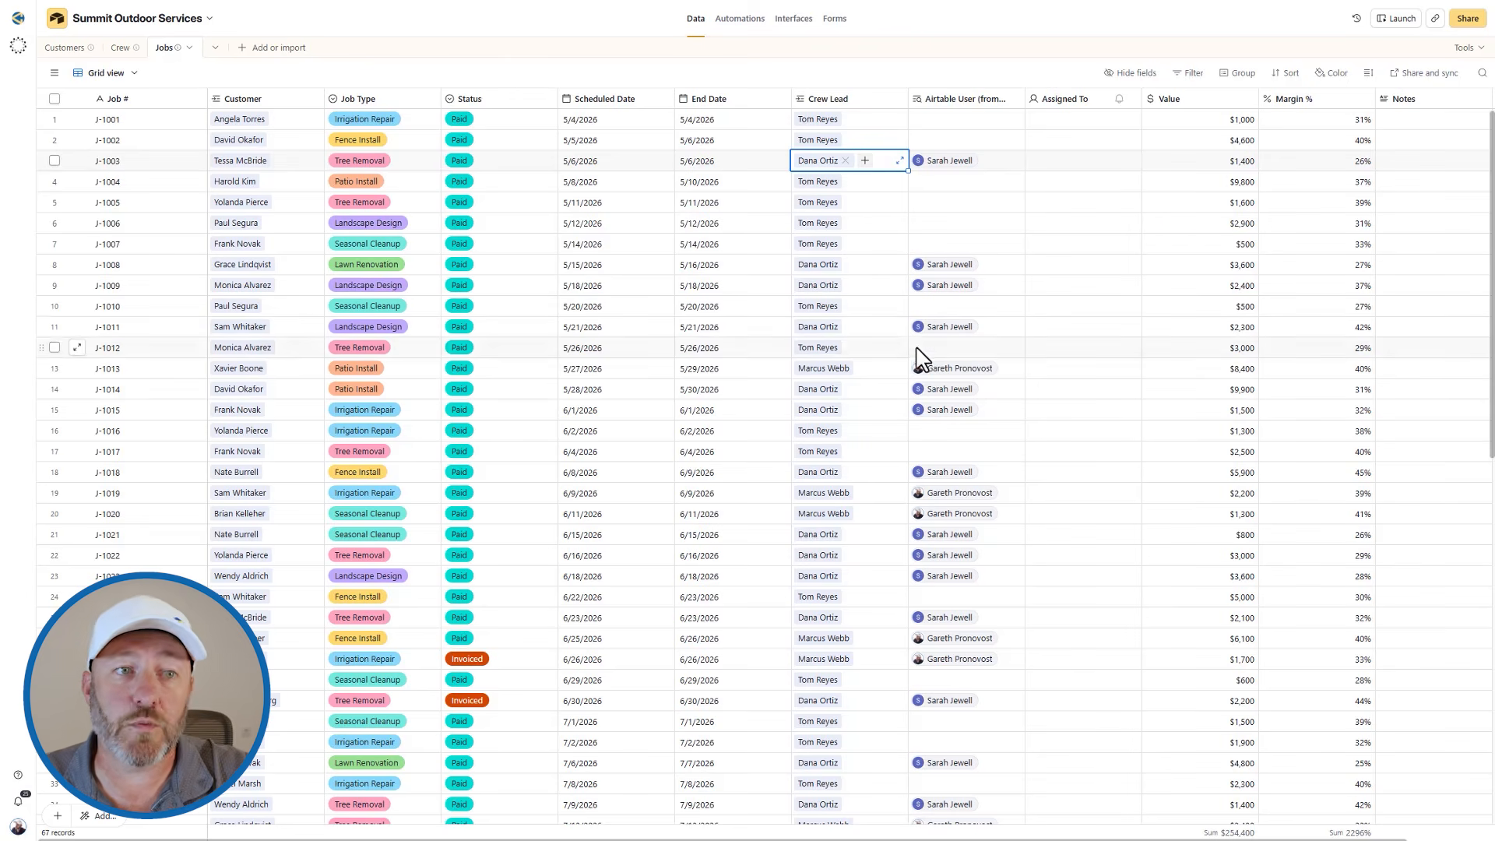
left_click(822, 371)
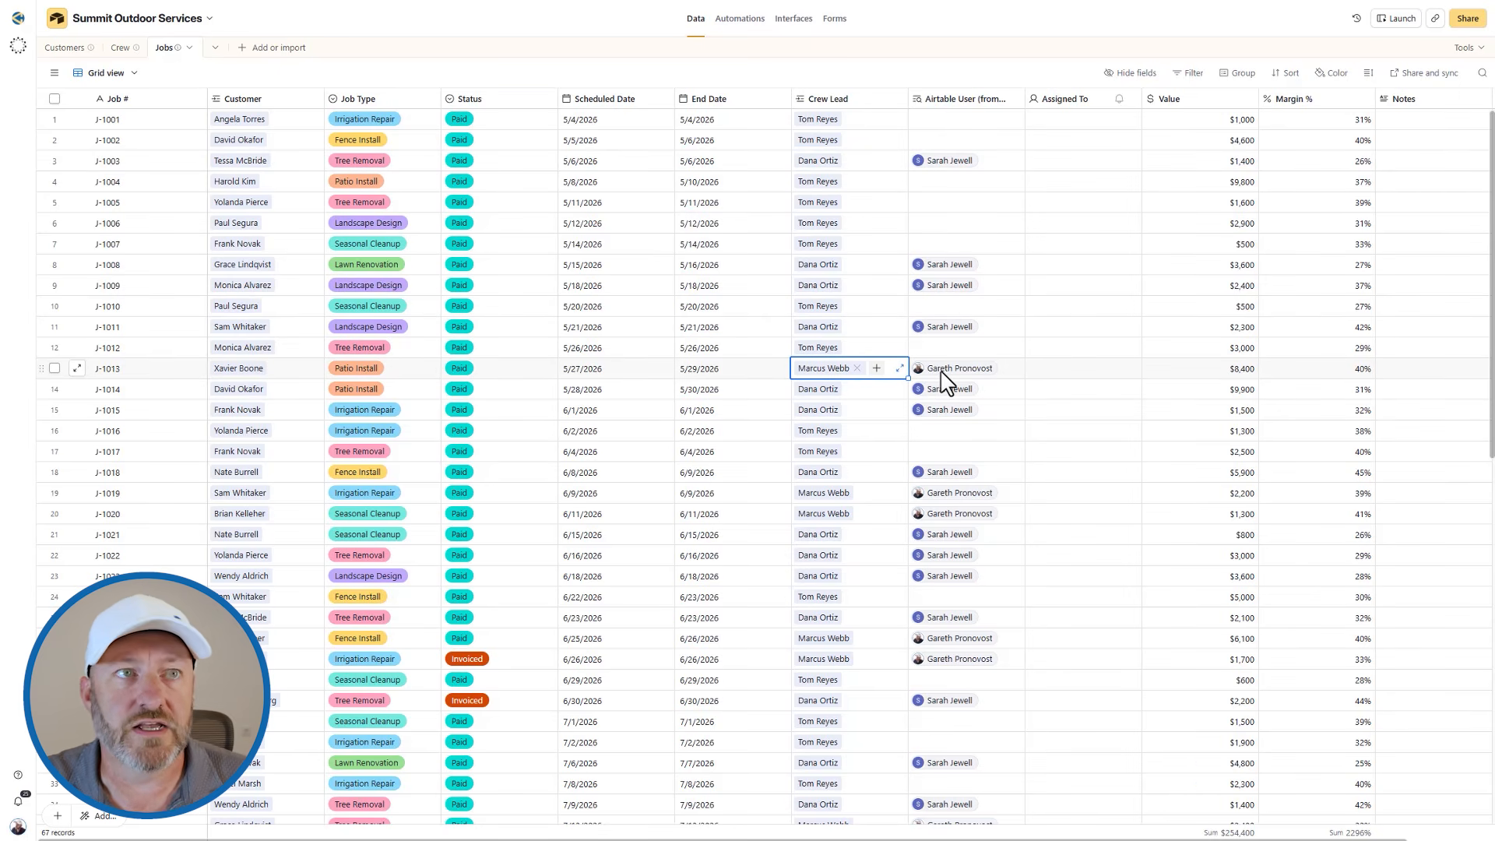
Add a second filter condition to the My Jobs record list: Airtable User (from Crew Lead) has any of Current user.
left_click(796, 20)
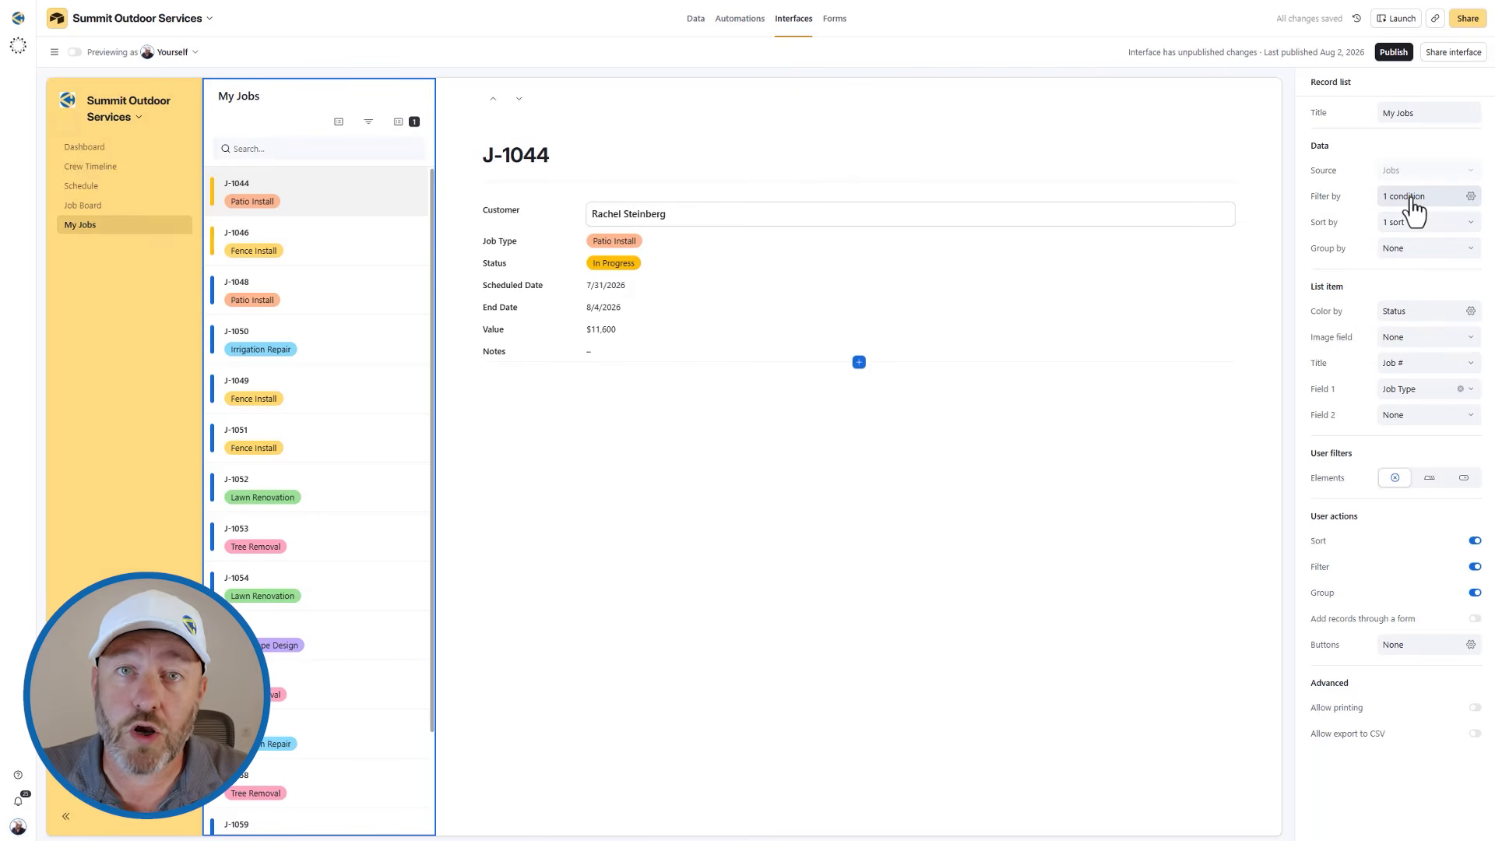
left_click(1411, 198)
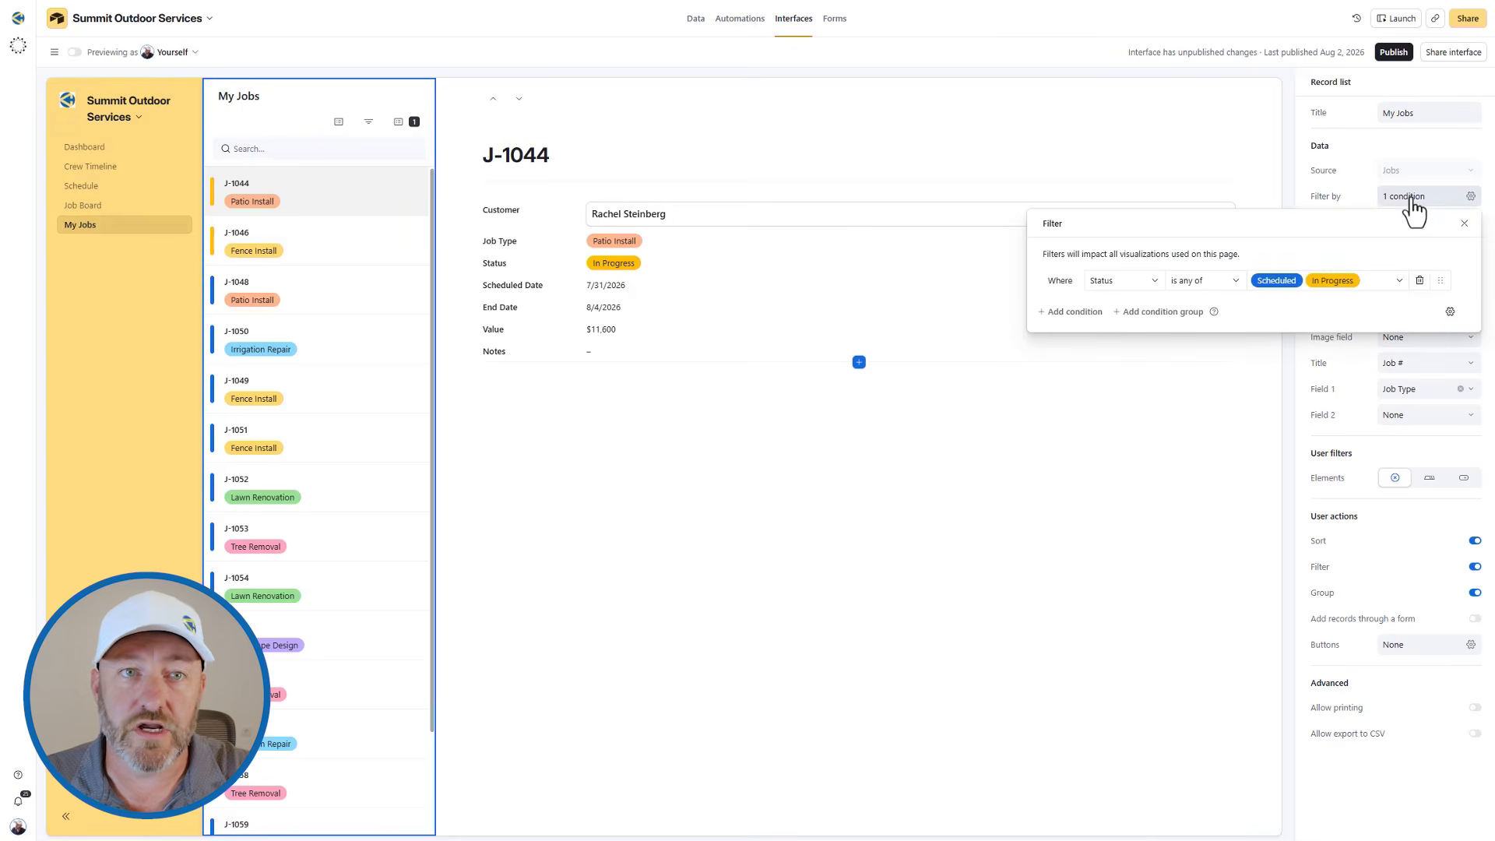
left_click(1073, 312)
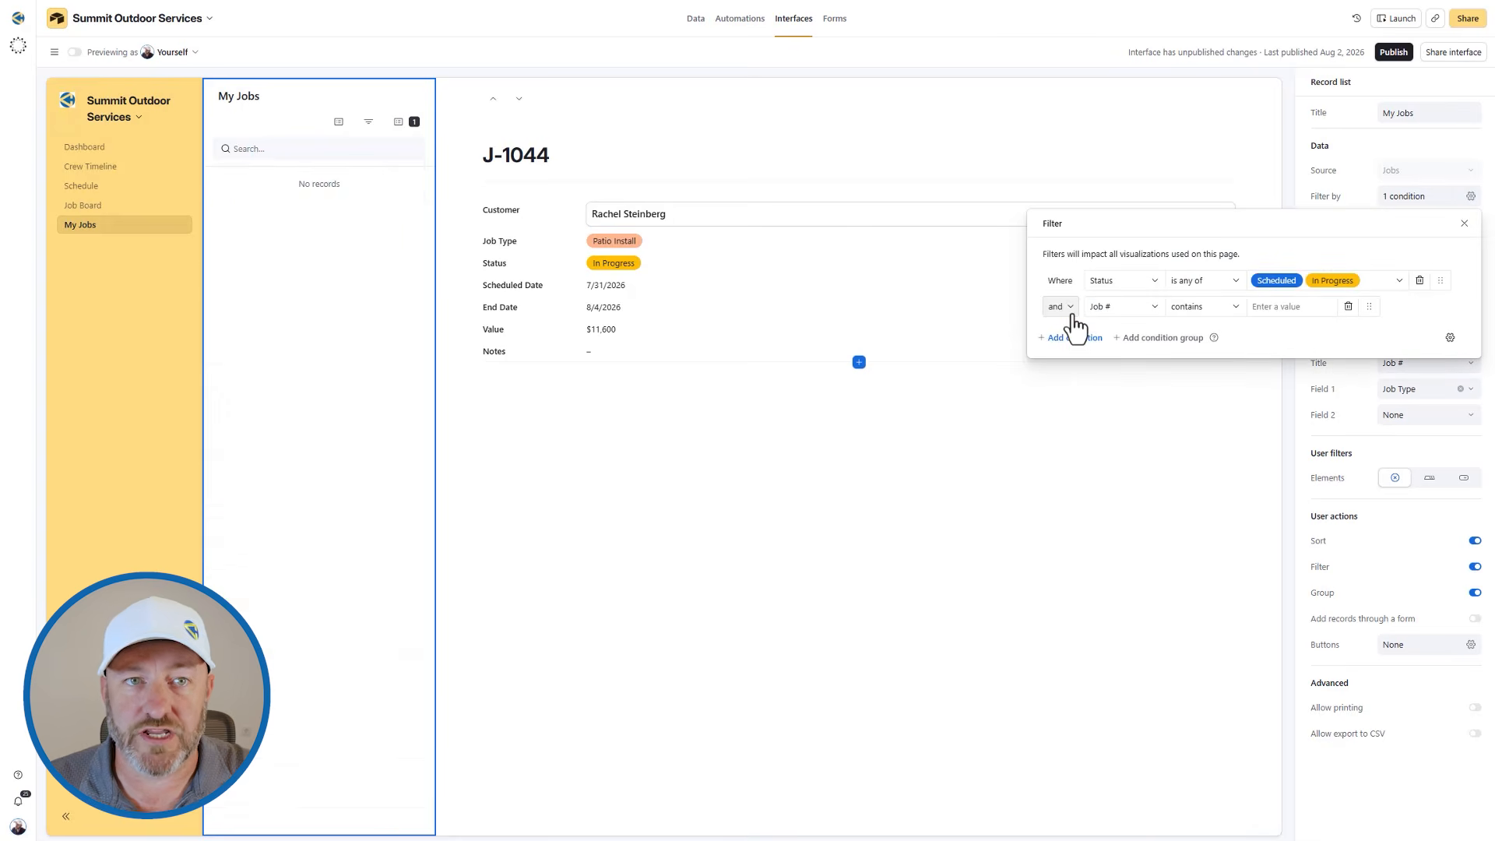
left_click(1108, 311)
scroll(1140, 405, "down", 5)
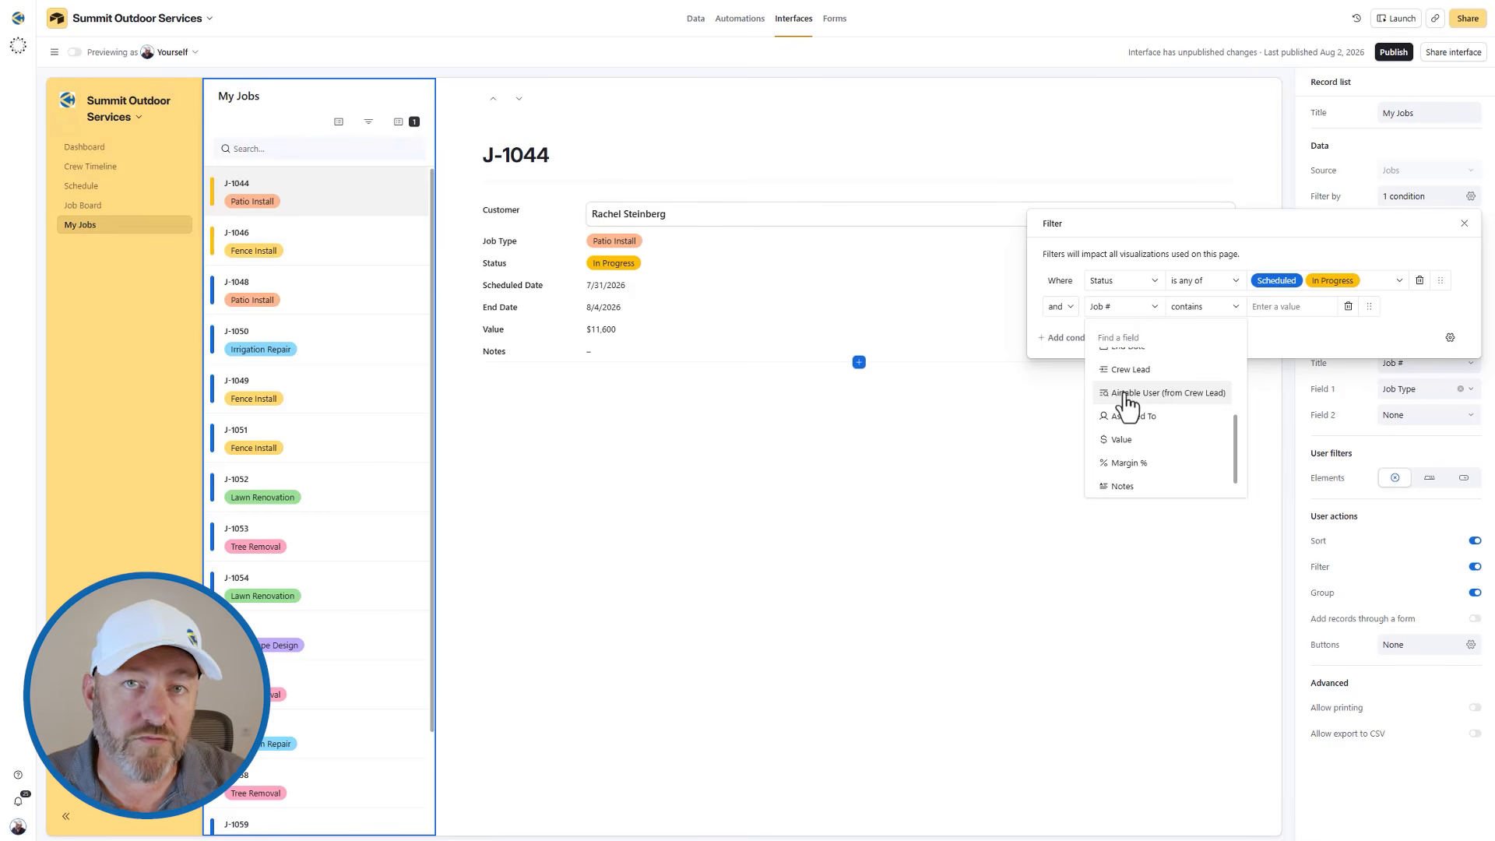
left_click(1127, 395)
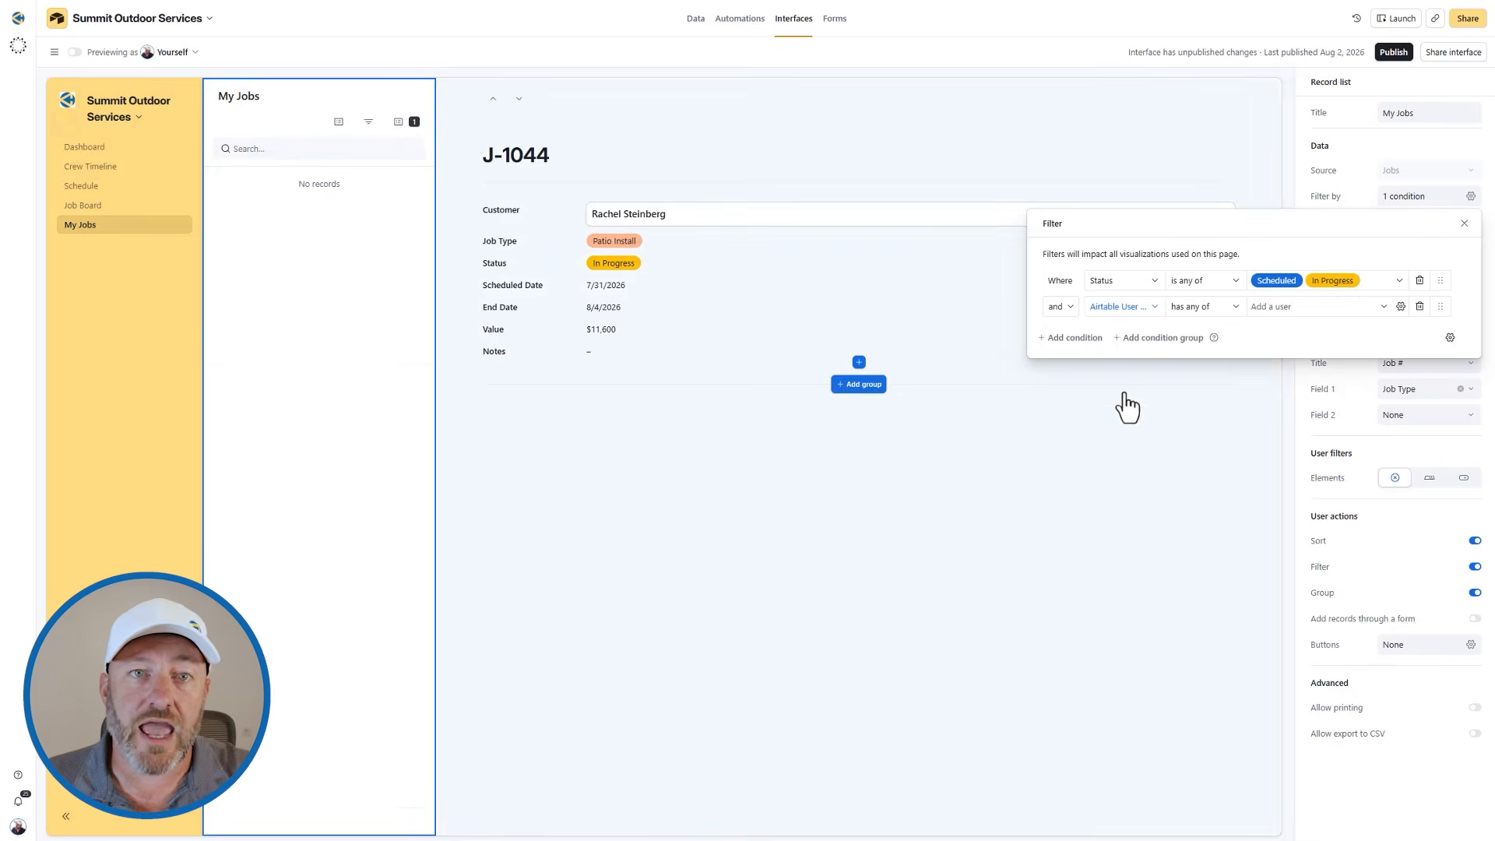
left_click(1215, 310)
left_click(1263, 308)
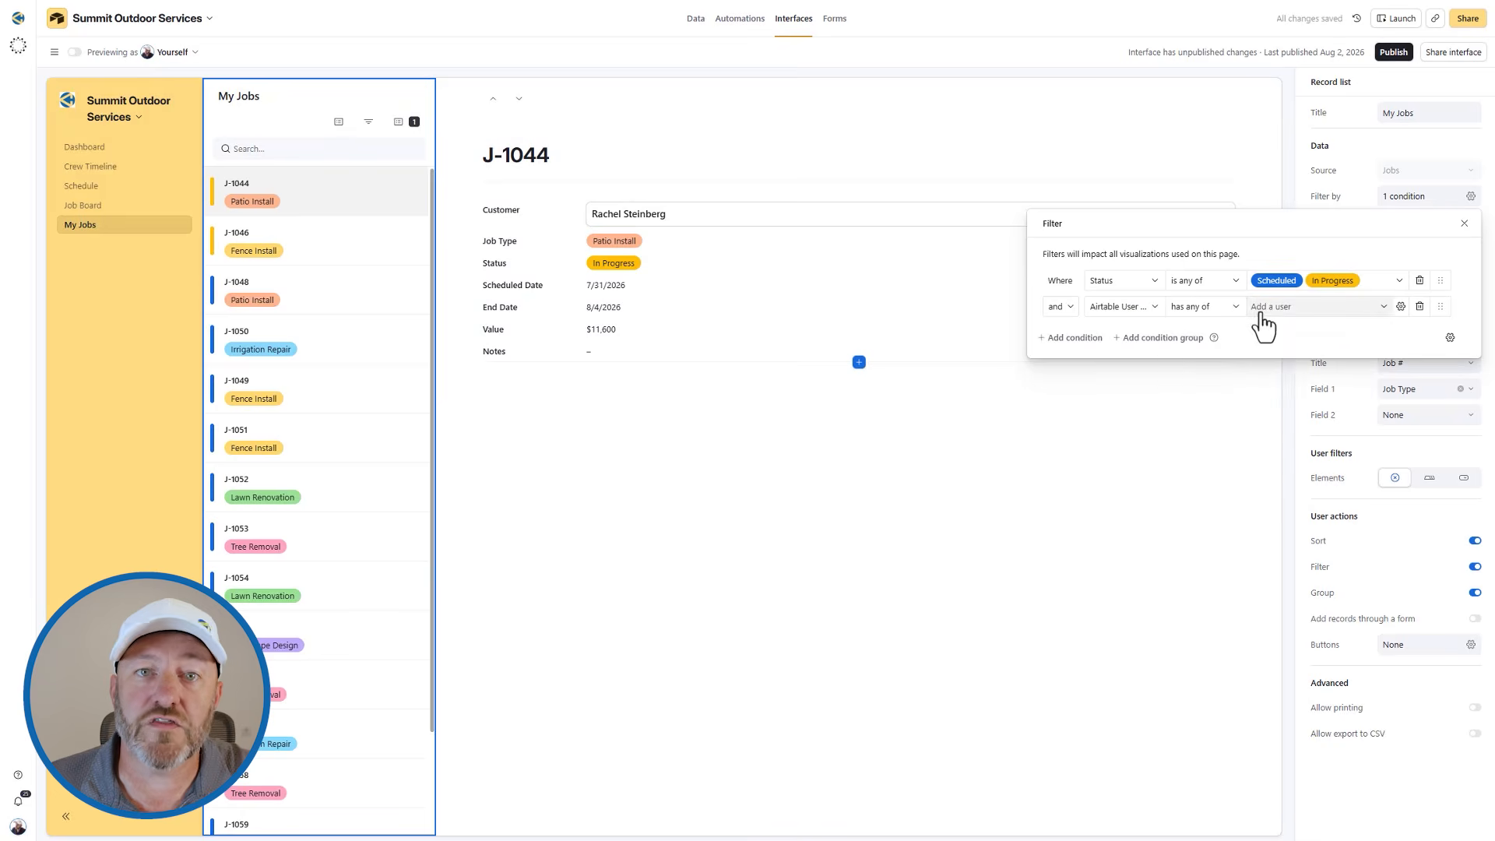
left_click(1268, 384)
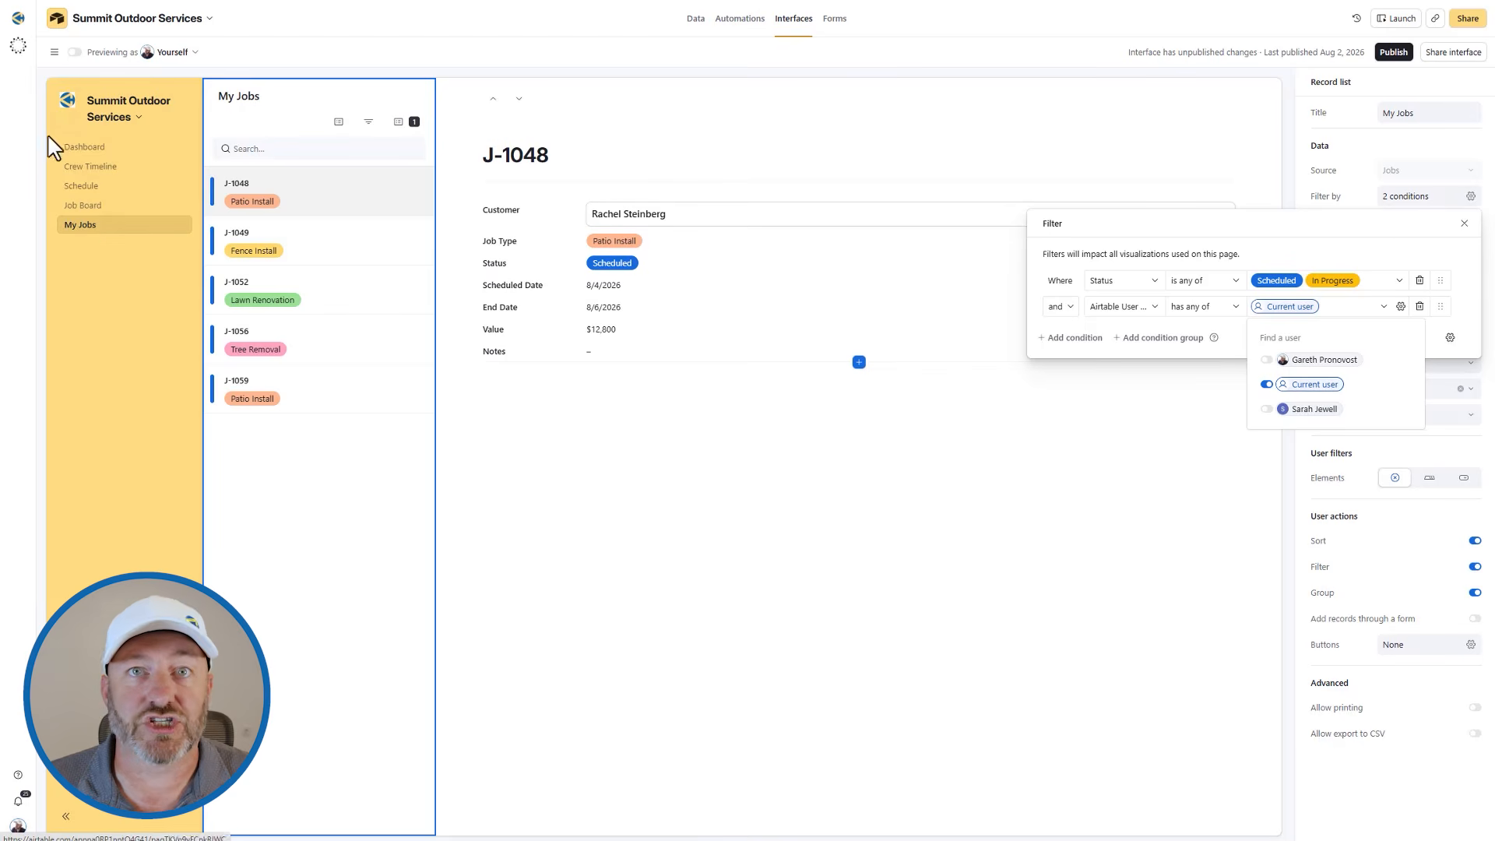
Publish the pending changes to the Summit Ops interface and return to editing its My Jobs page.
left_click(1393, 53)
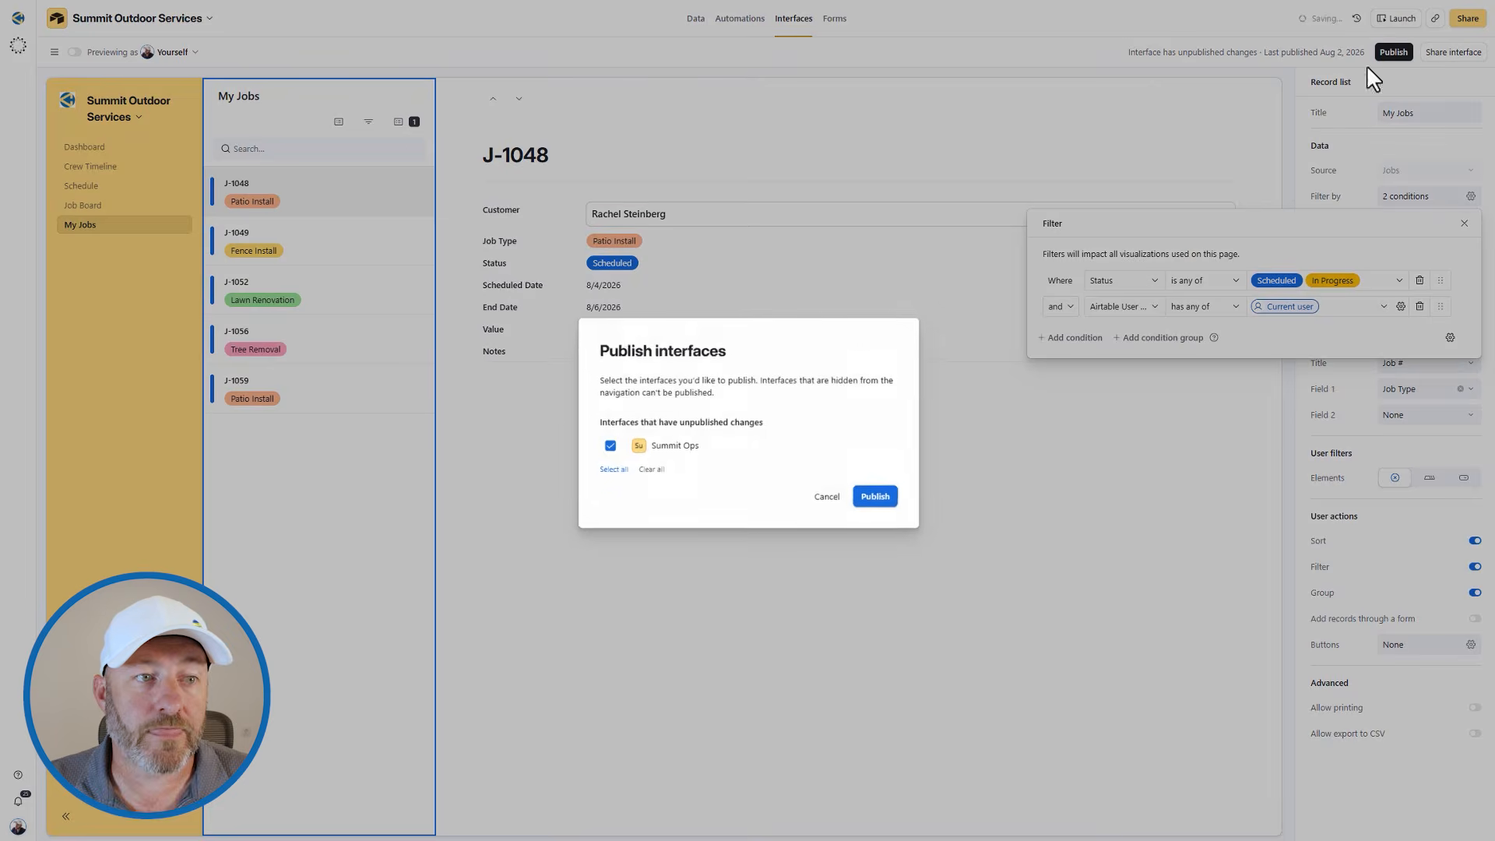
left_click(862, 495)
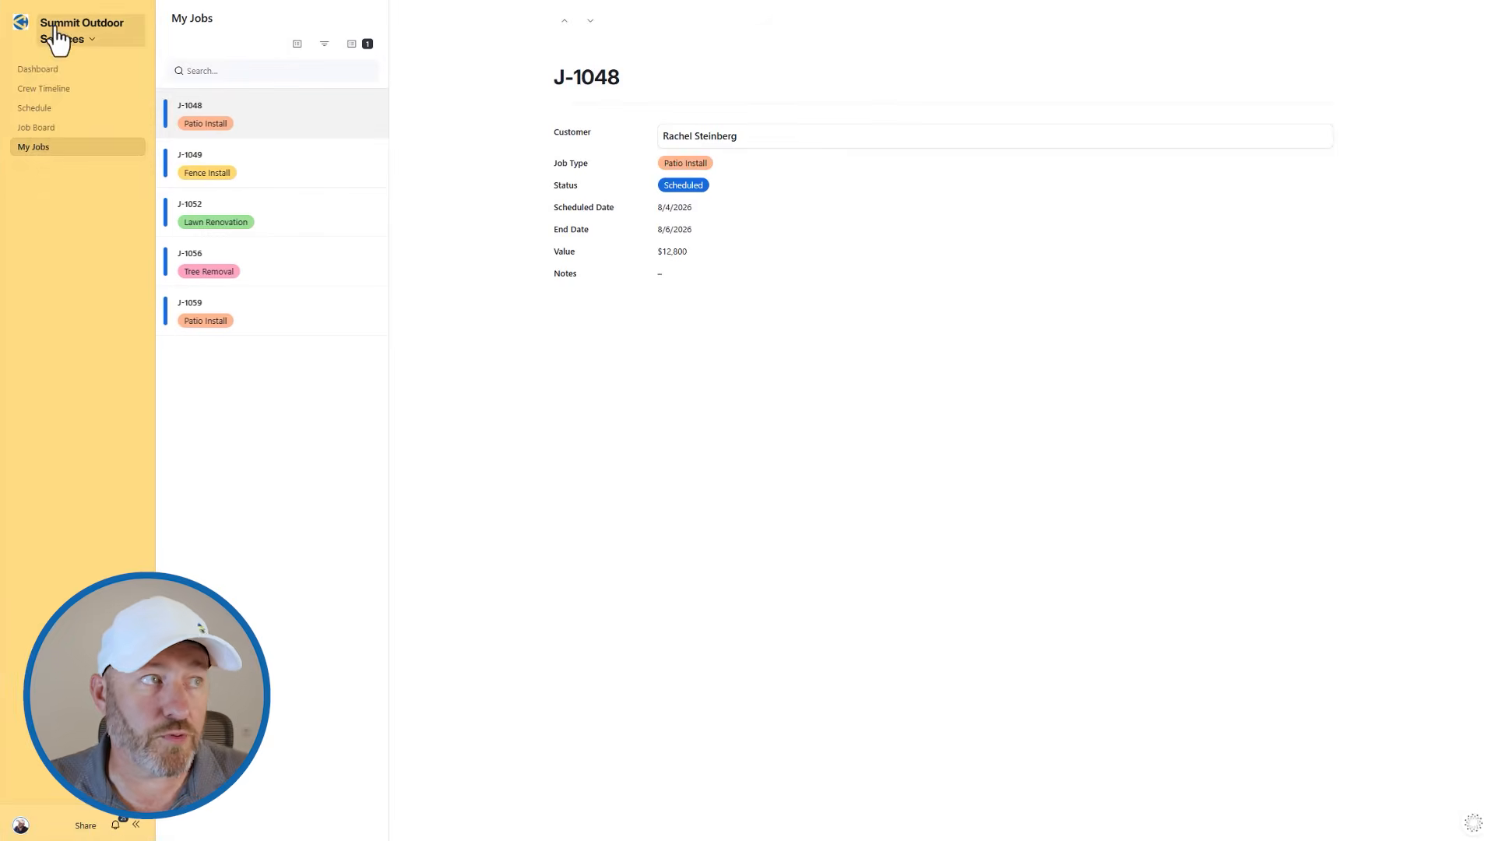
left_click(55, 40)
left_click(72, 85)
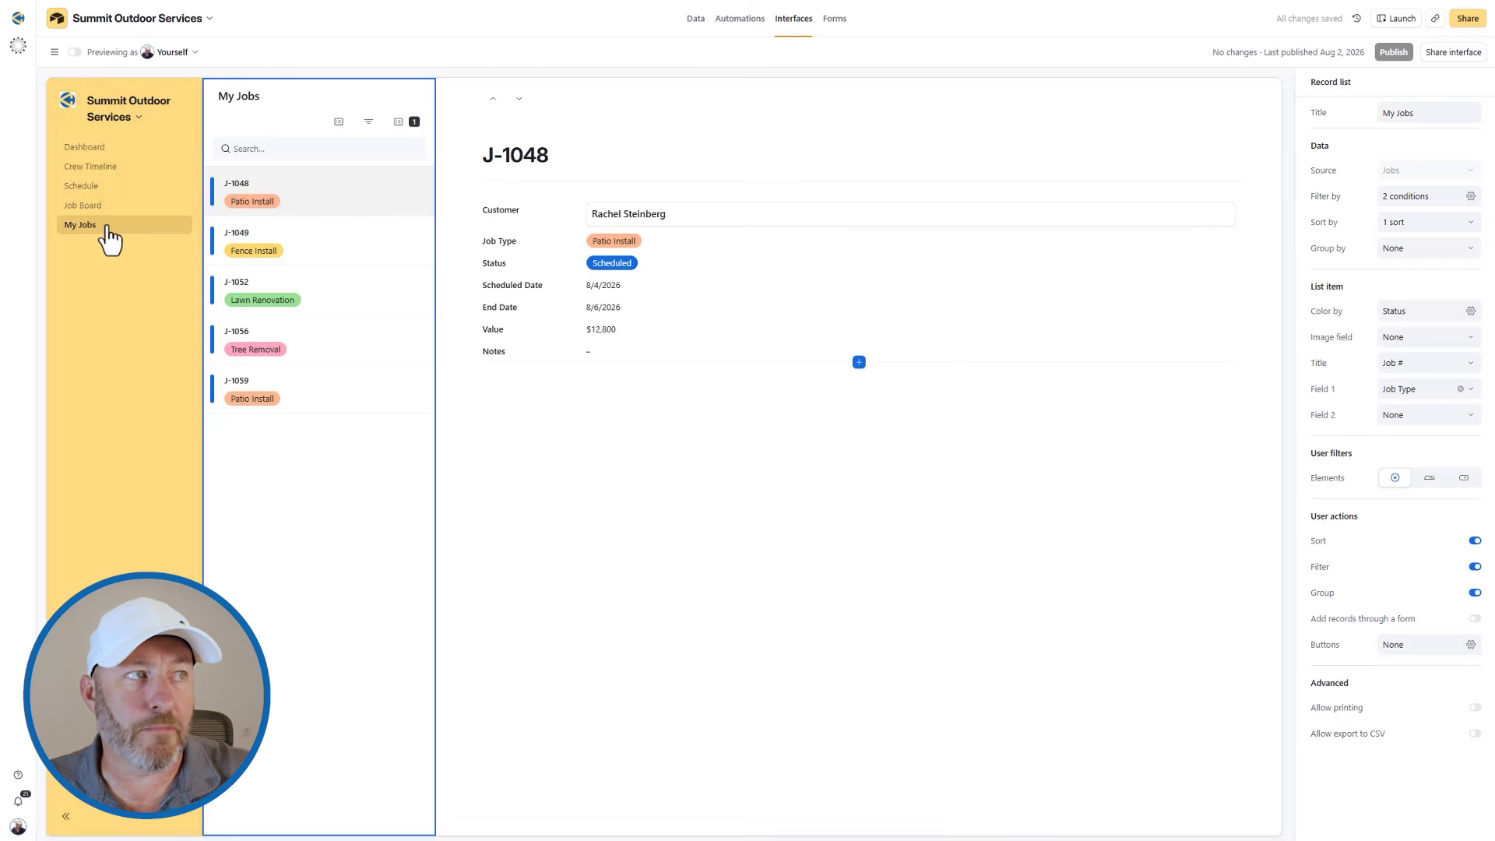
Preview My Jobs as yourself and as the second collaborator, check the job list and details for each, and leave the preview.
left_click(75, 52)
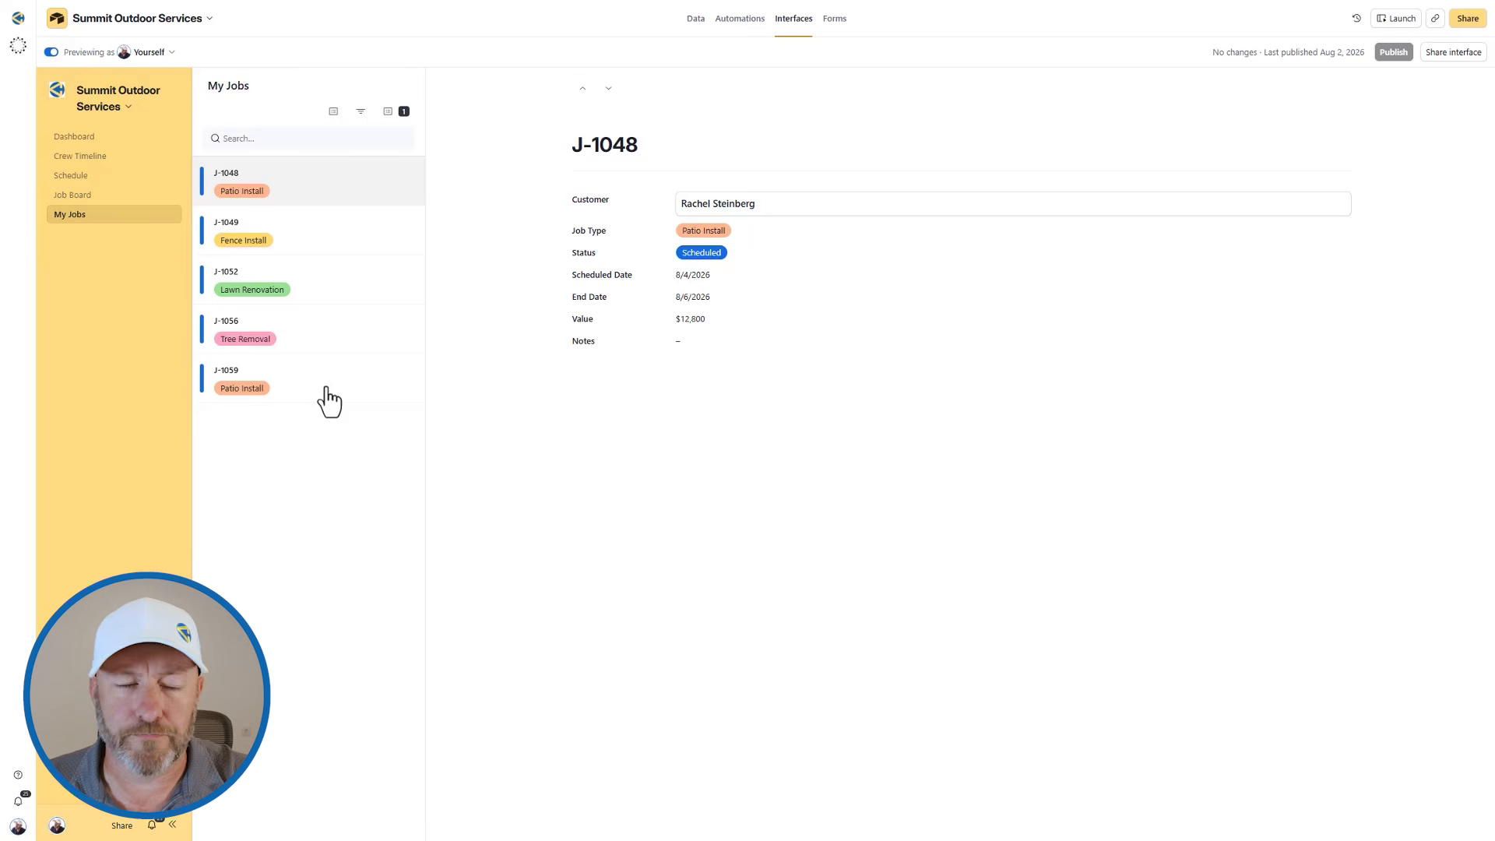
left_click(140, 52)
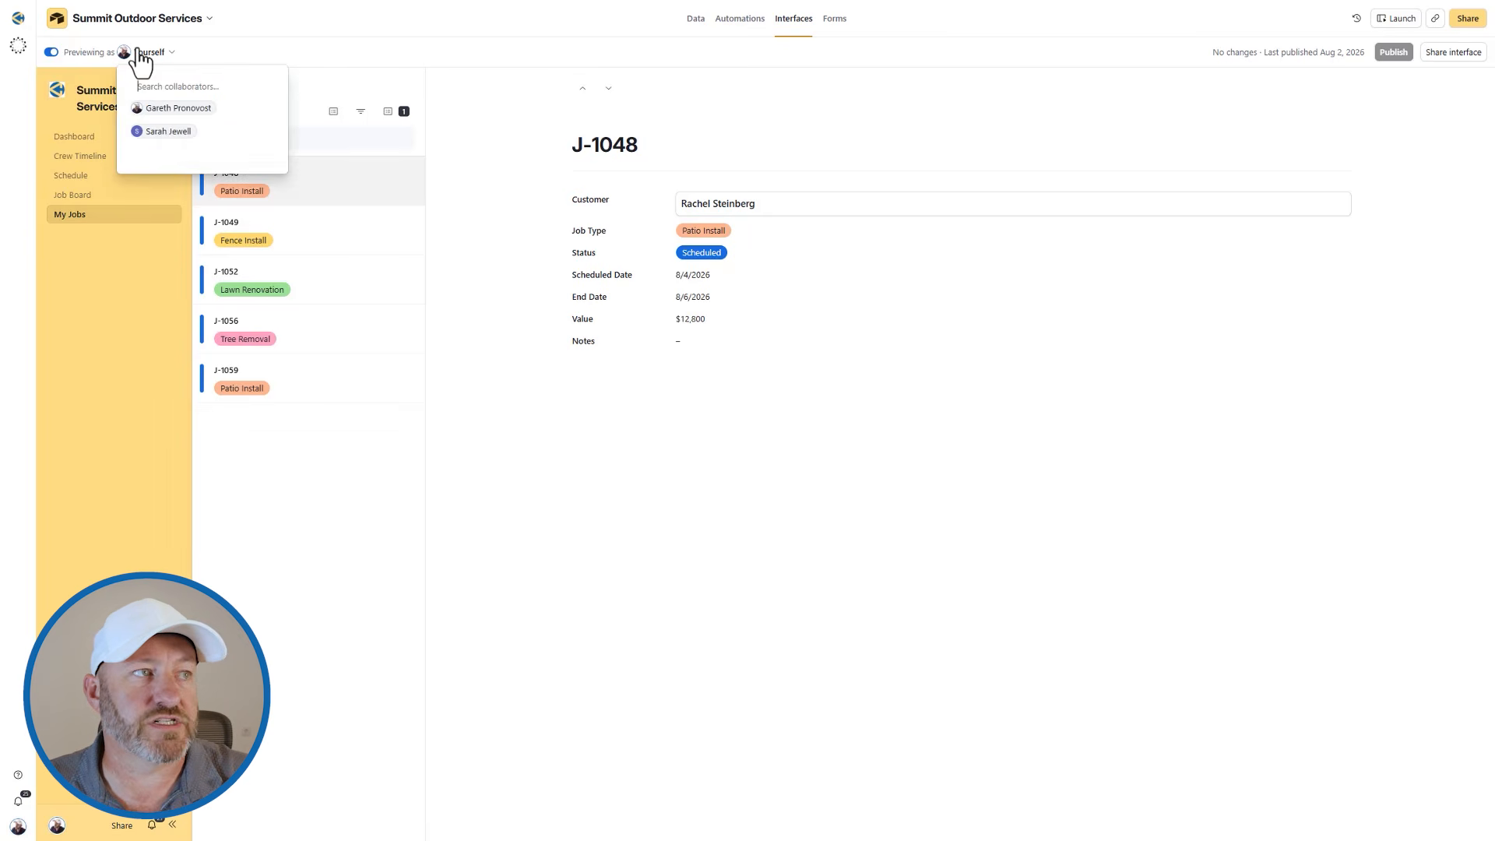
left_click(166, 132)
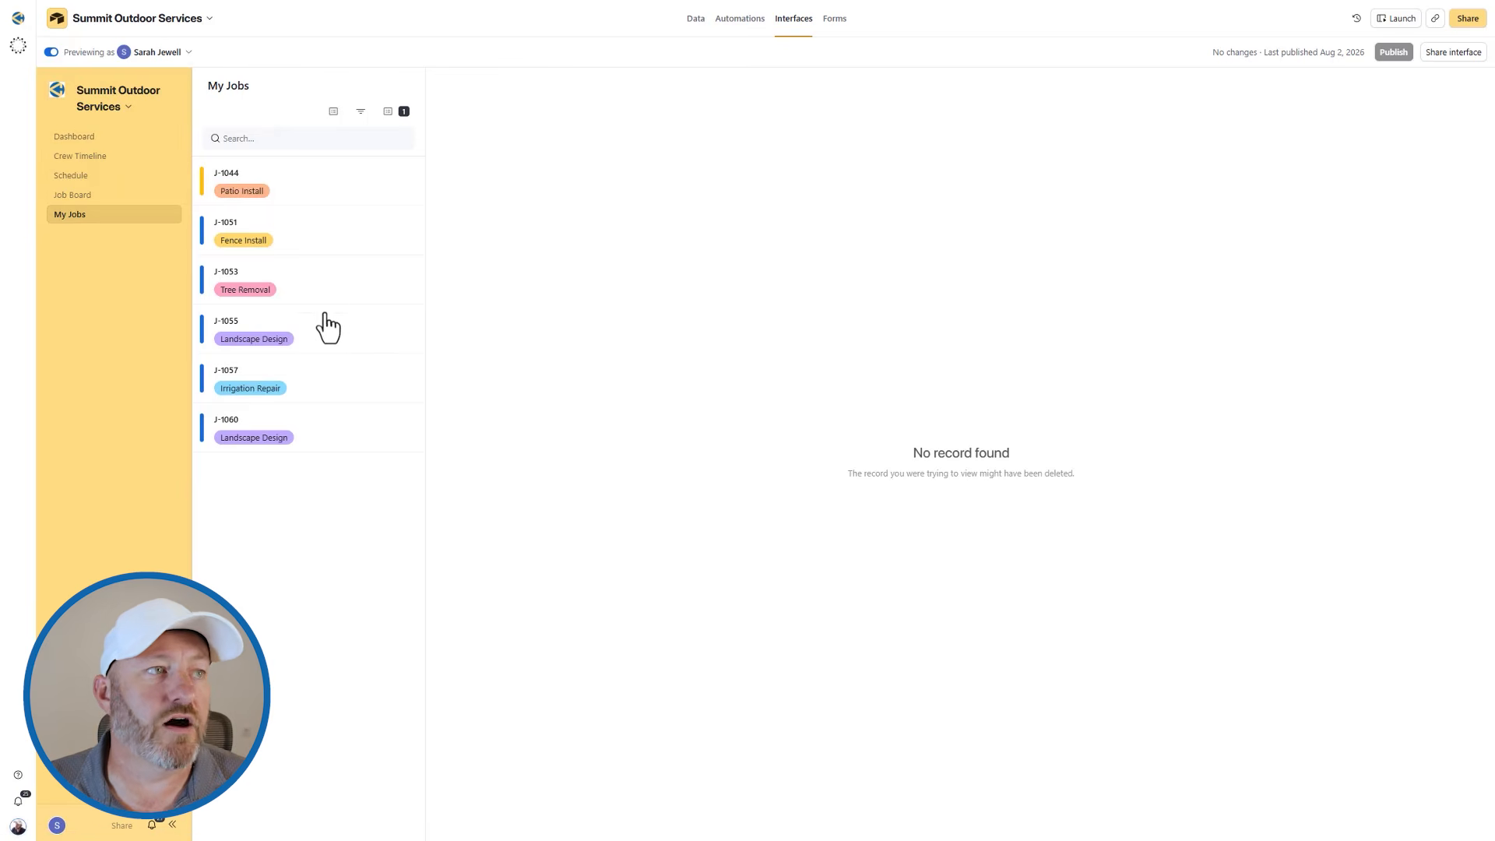
left_click(318, 281)
left_click(323, 382)
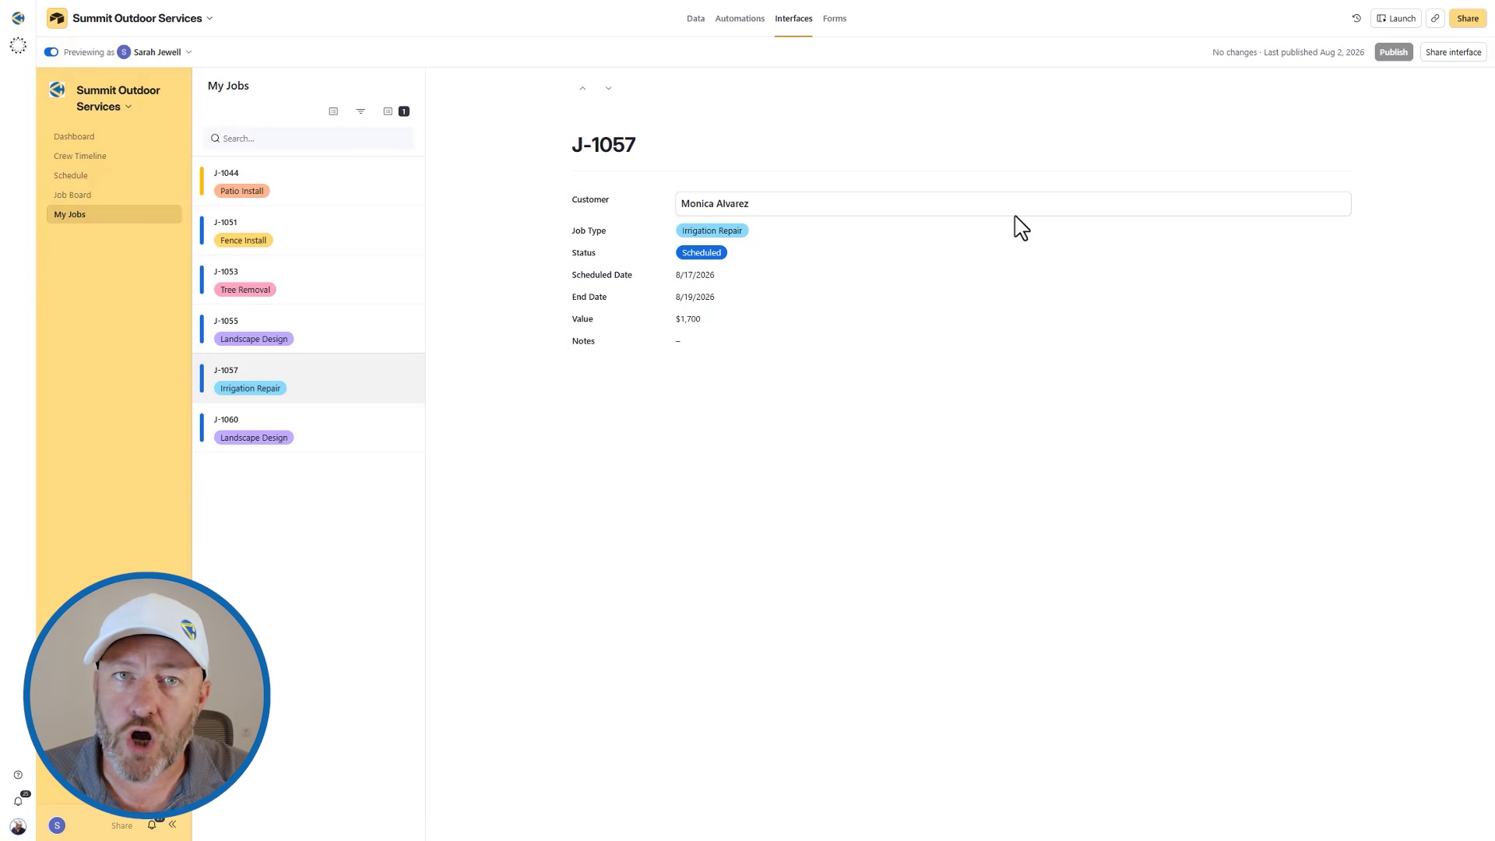
left_click(52, 52)
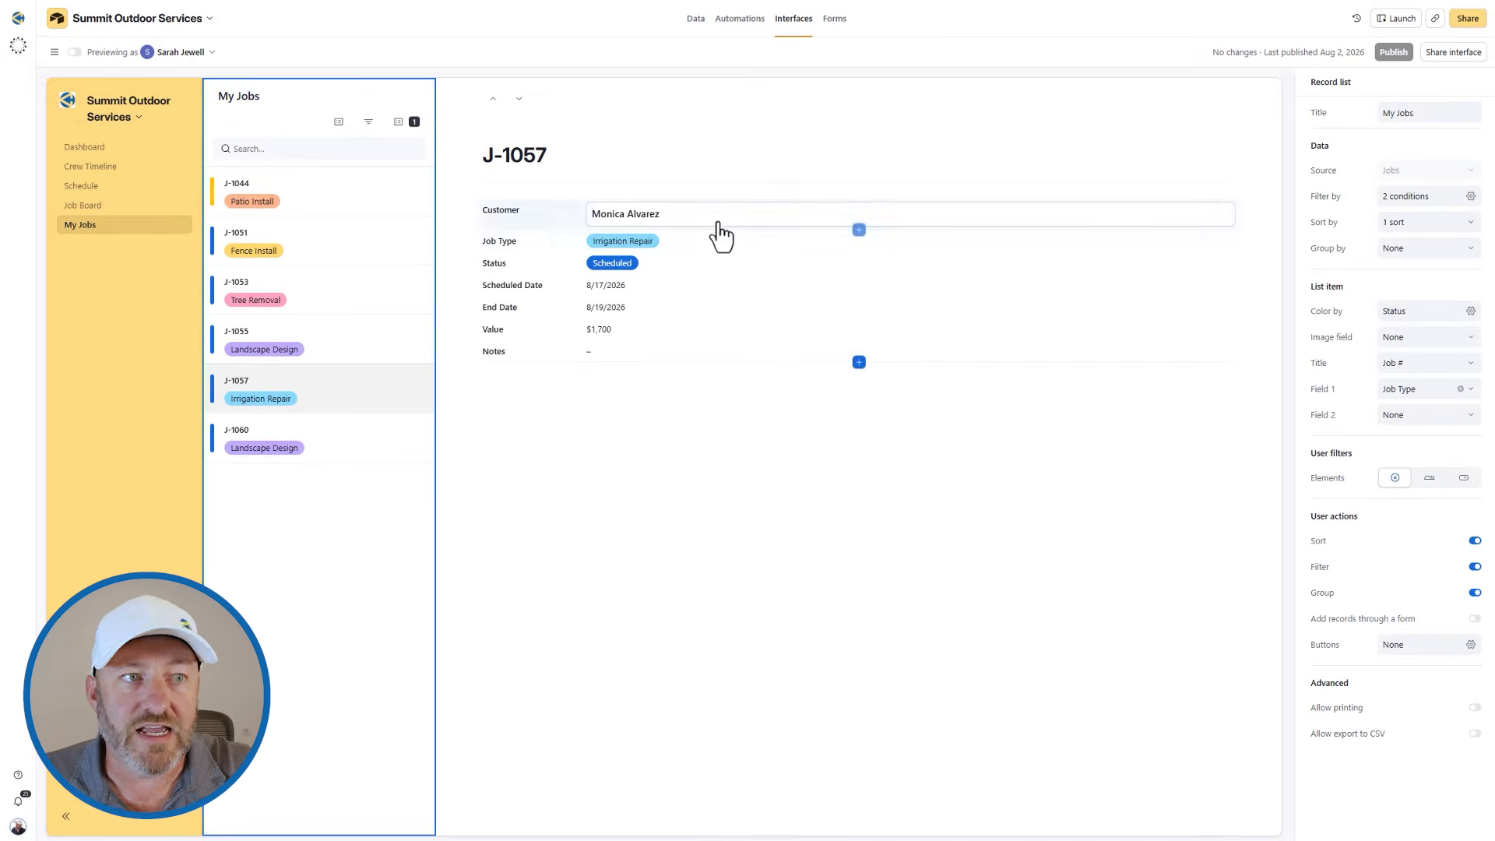
Allow inline editing for the whole group of fields in the My Jobs record detail.
left_click(717, 243)
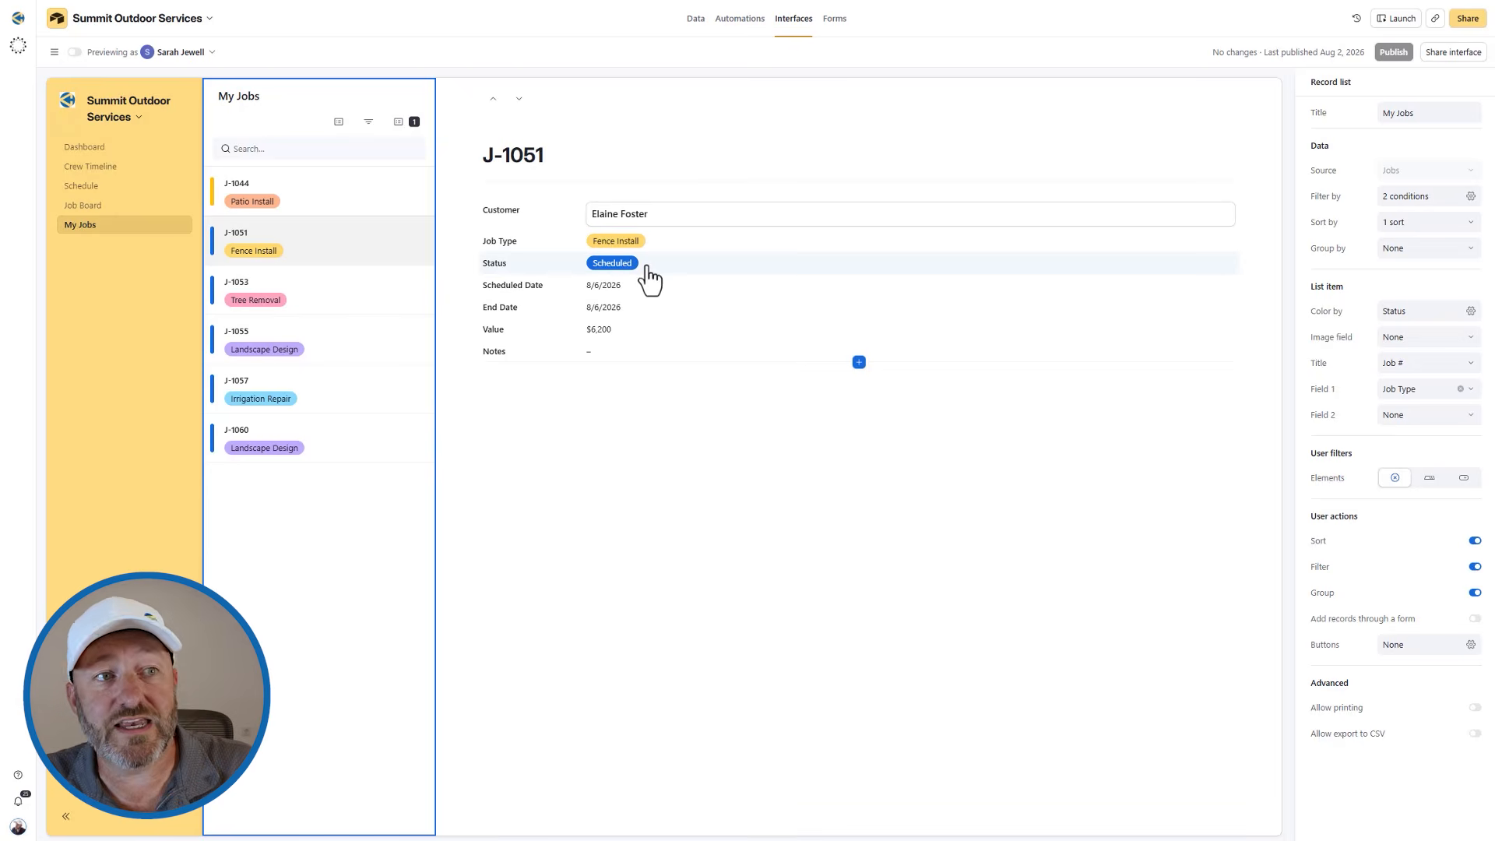
left_click(649, 279)
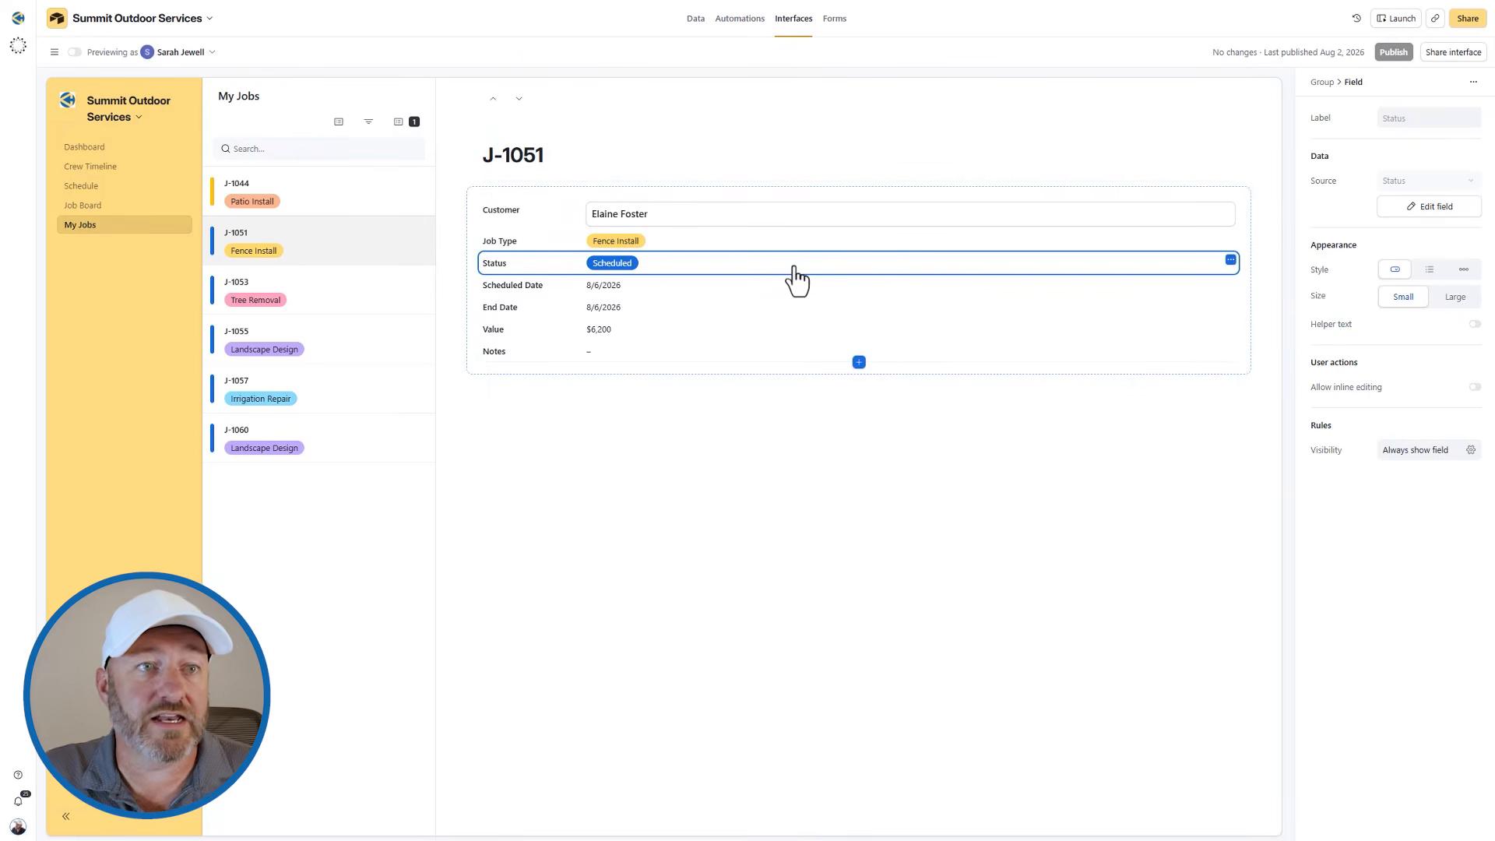
left_click(1246, 372)
left_click(1348, 389)
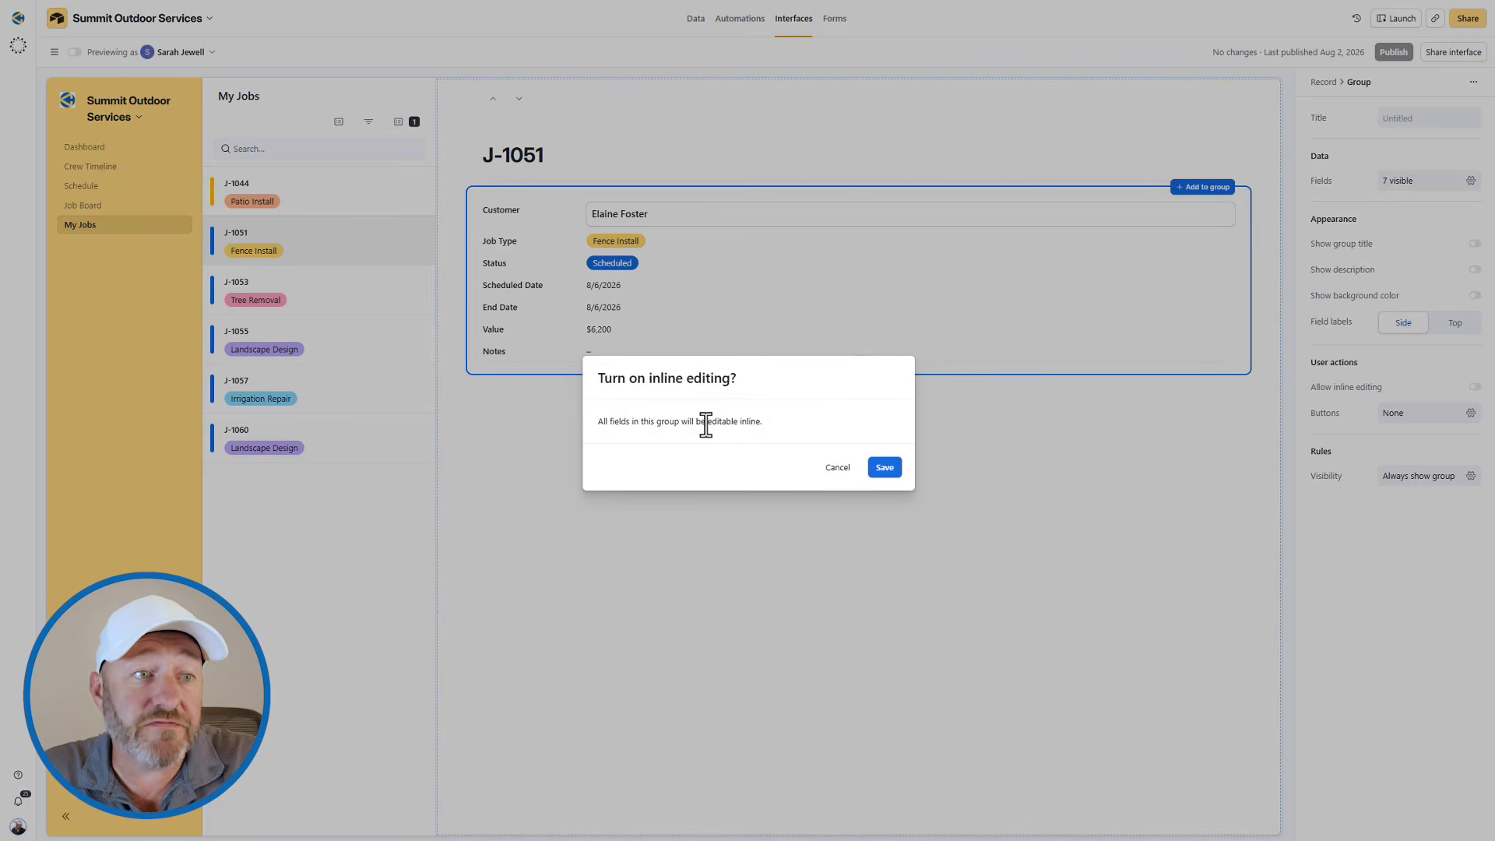
left_click(886, 470)
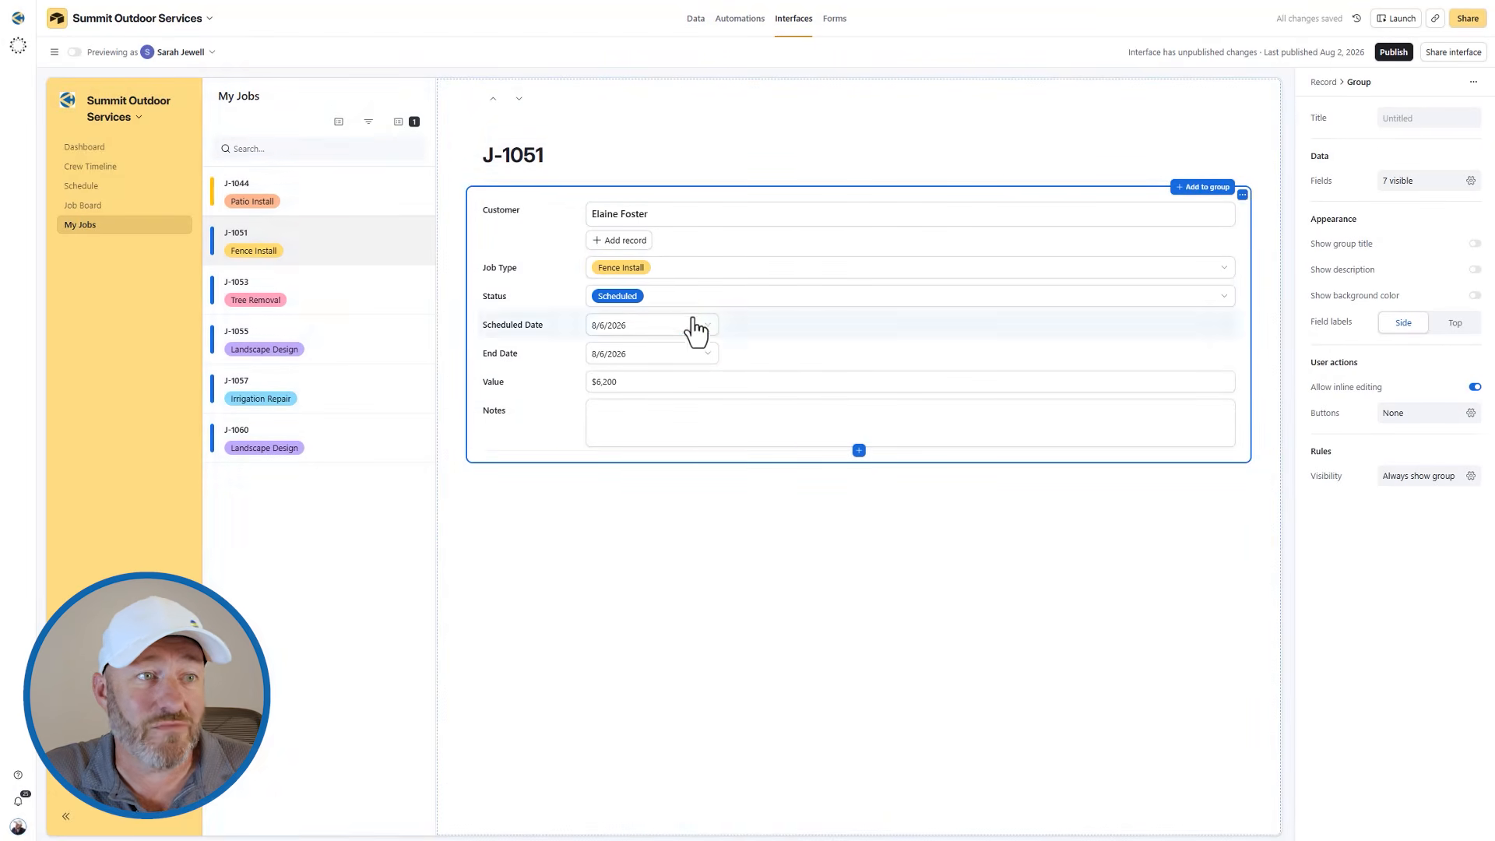
Look through the Status options offered for job J-1051 without changing its status.
left_click(725, 306)
left_click(725, 305)
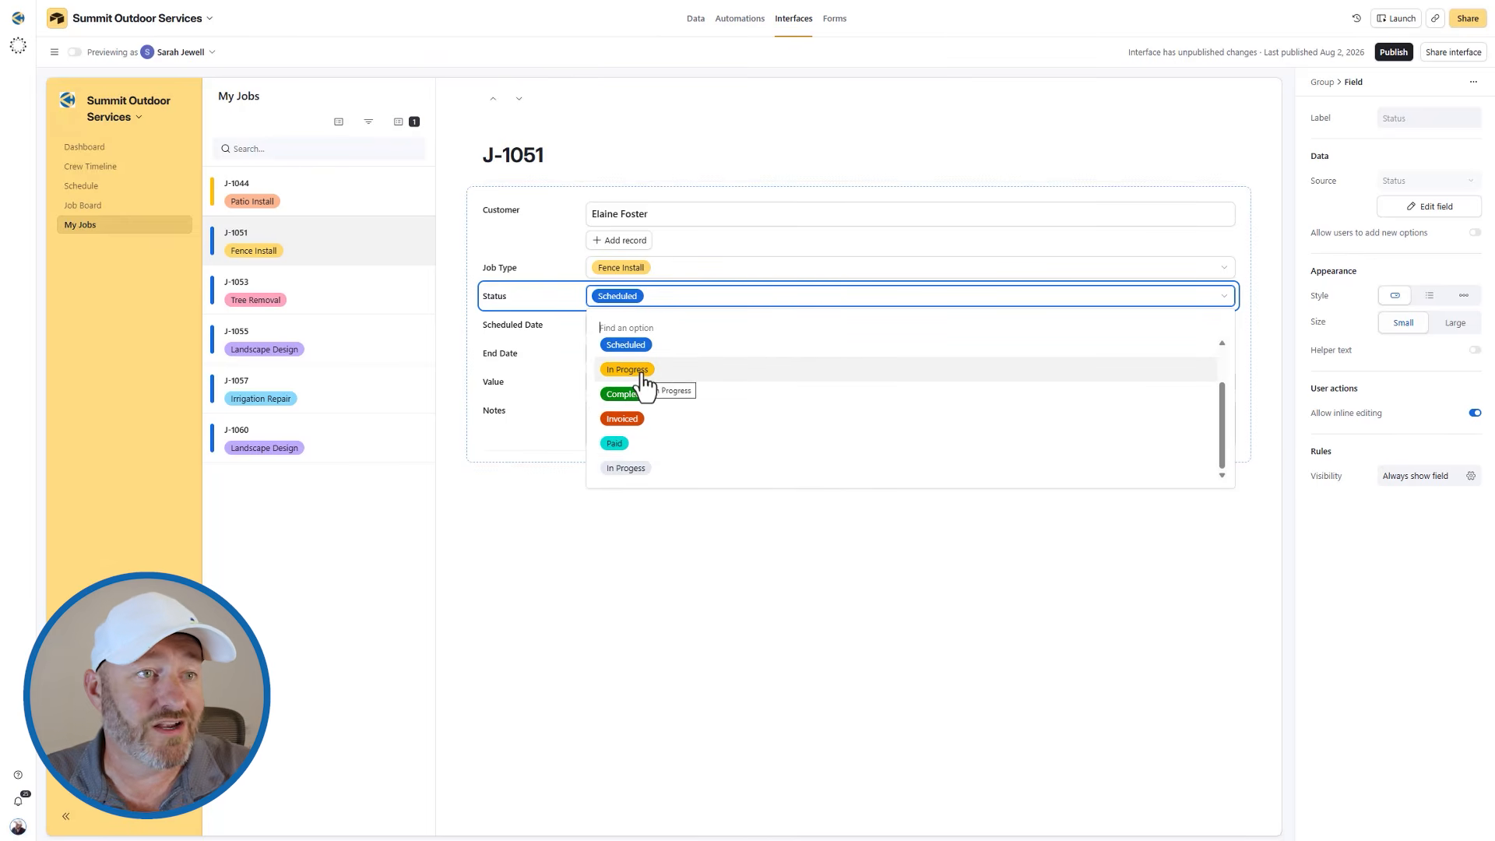
left_click(543, 304)
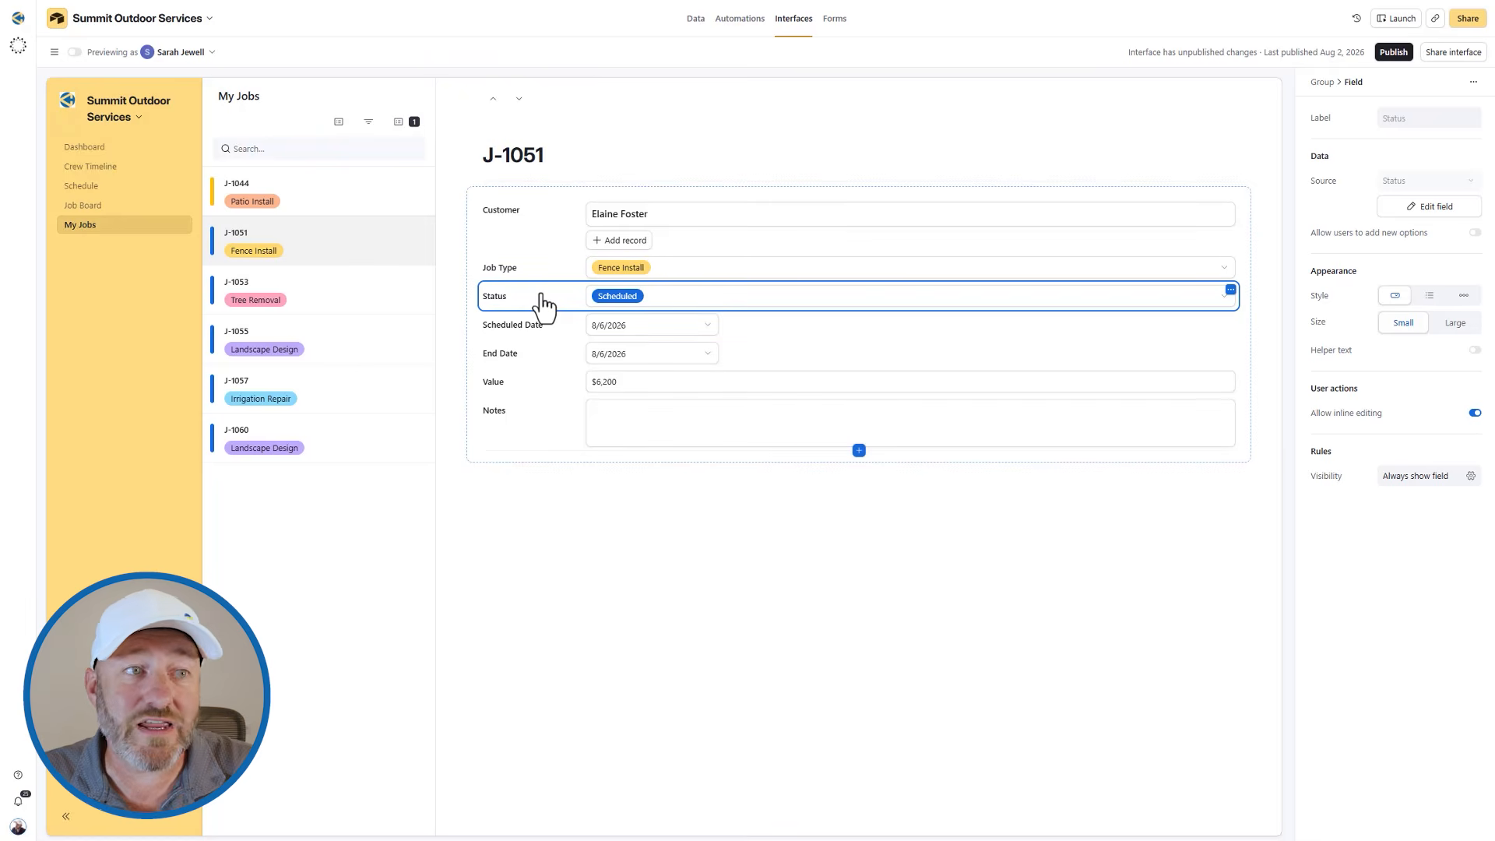
left_click(676, 303)
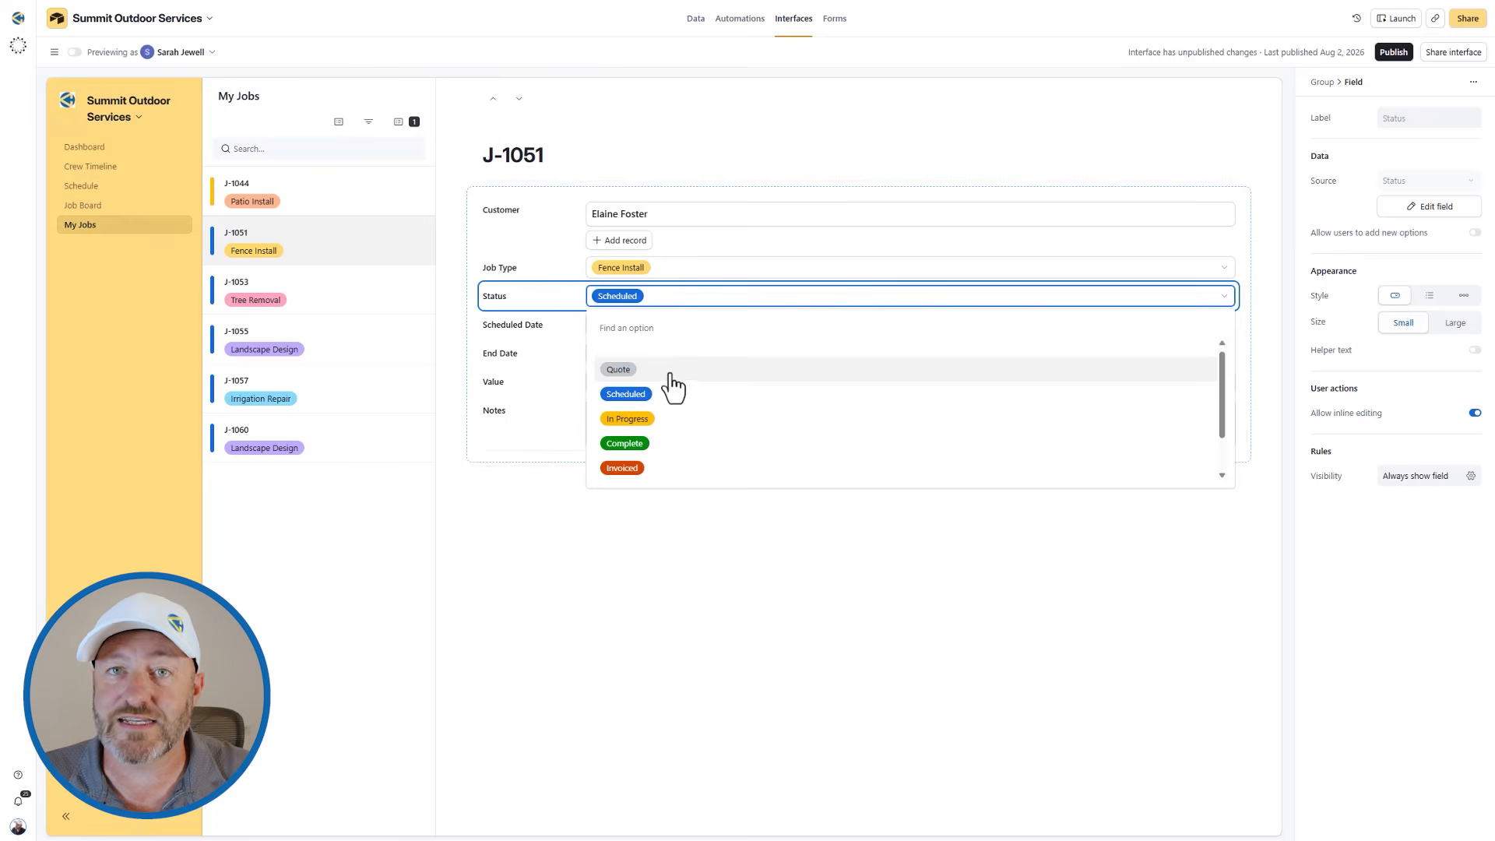
scroll(704, 460, "down", 1)
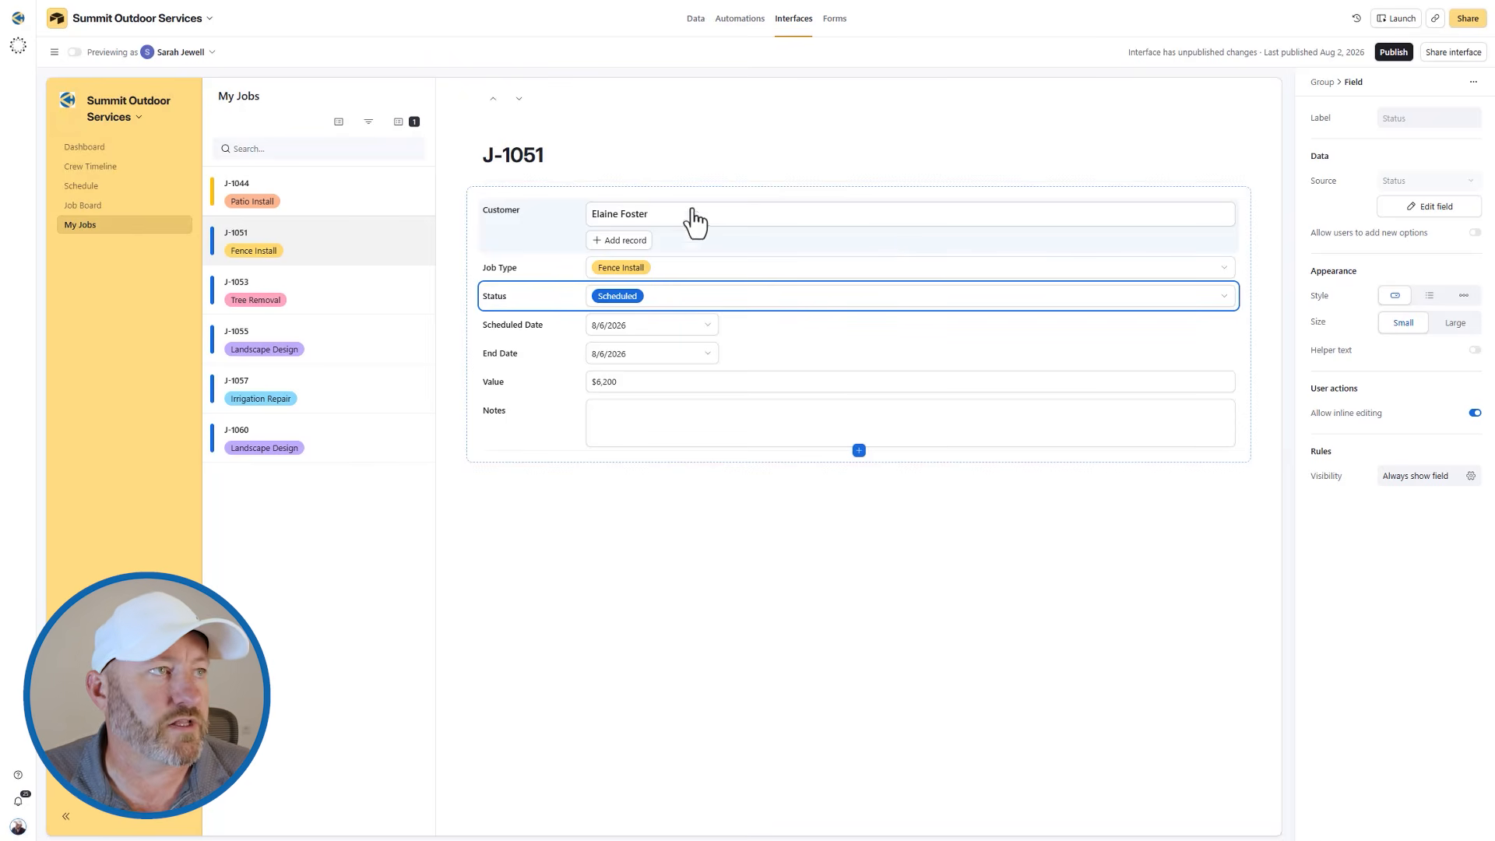
Set the preview user back to yourself and review the Crew Timeline and Schedule pages, including the calendar's timescale options.
left_click(182, 53)
left_click(186, 109)
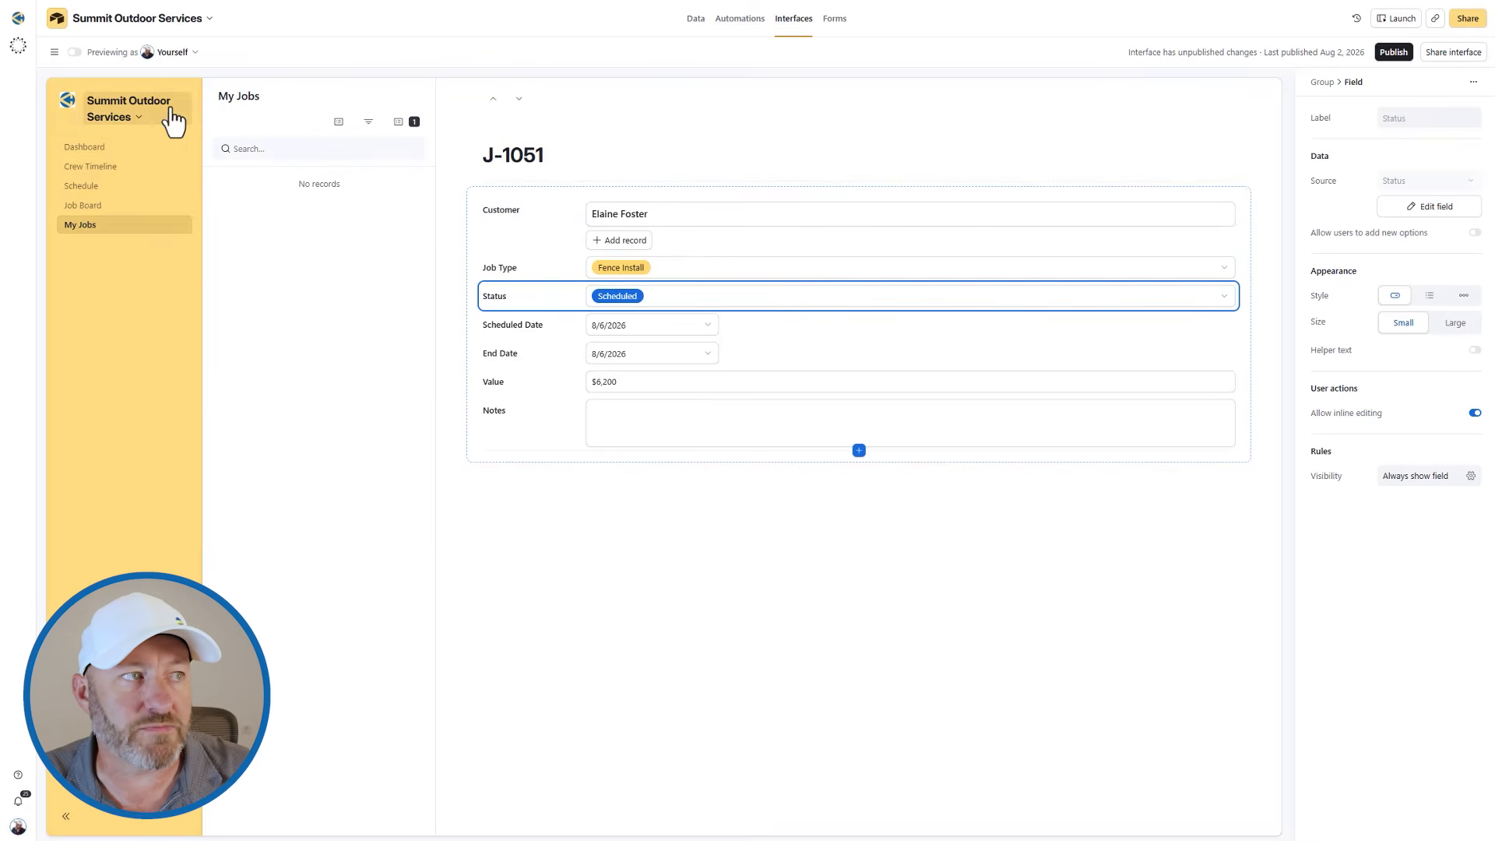
left_click(119, 168)
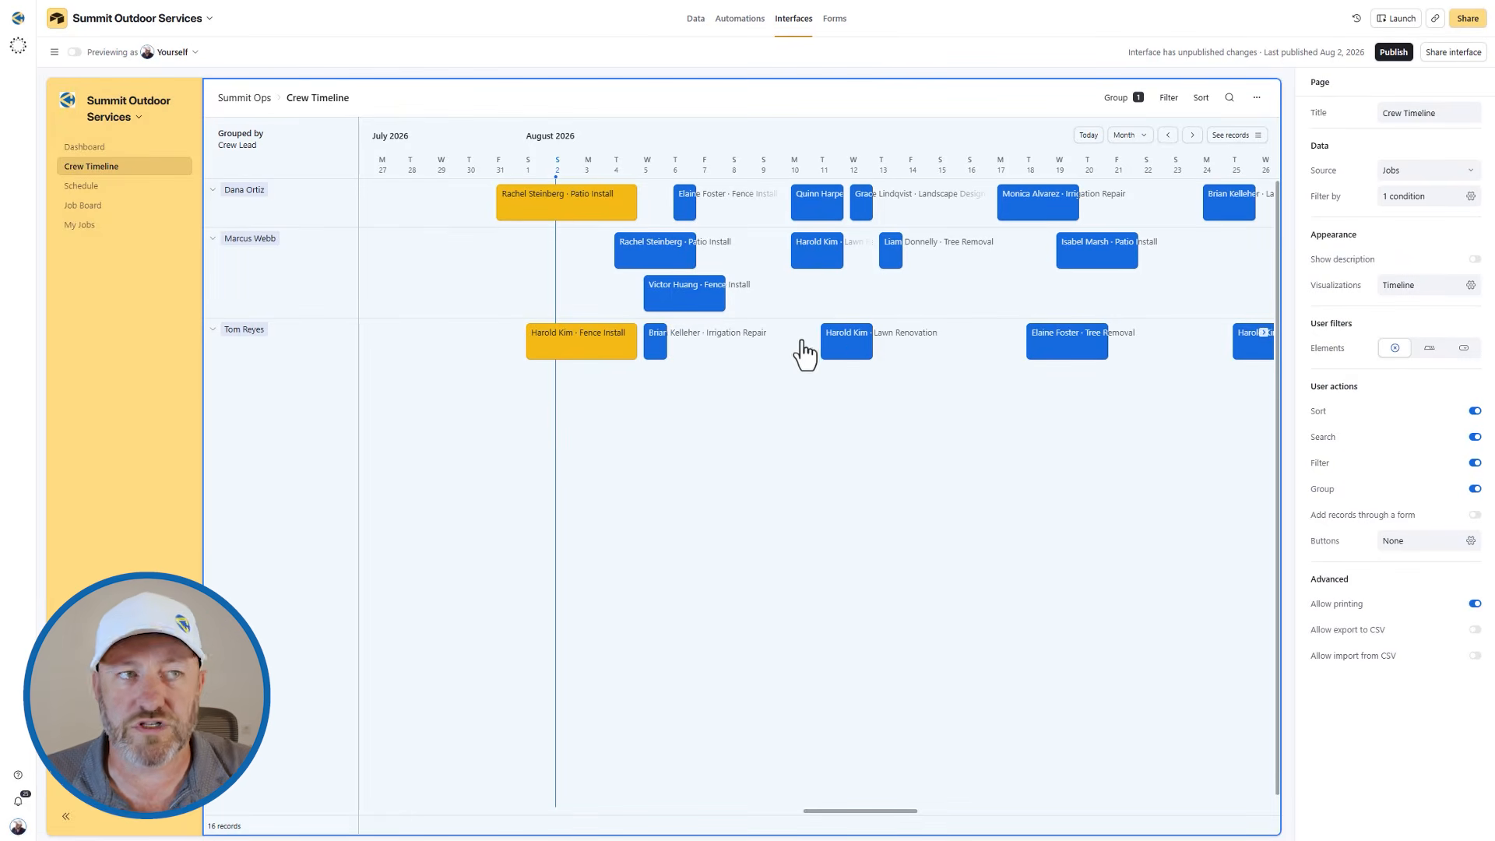
left_click(100, 189)
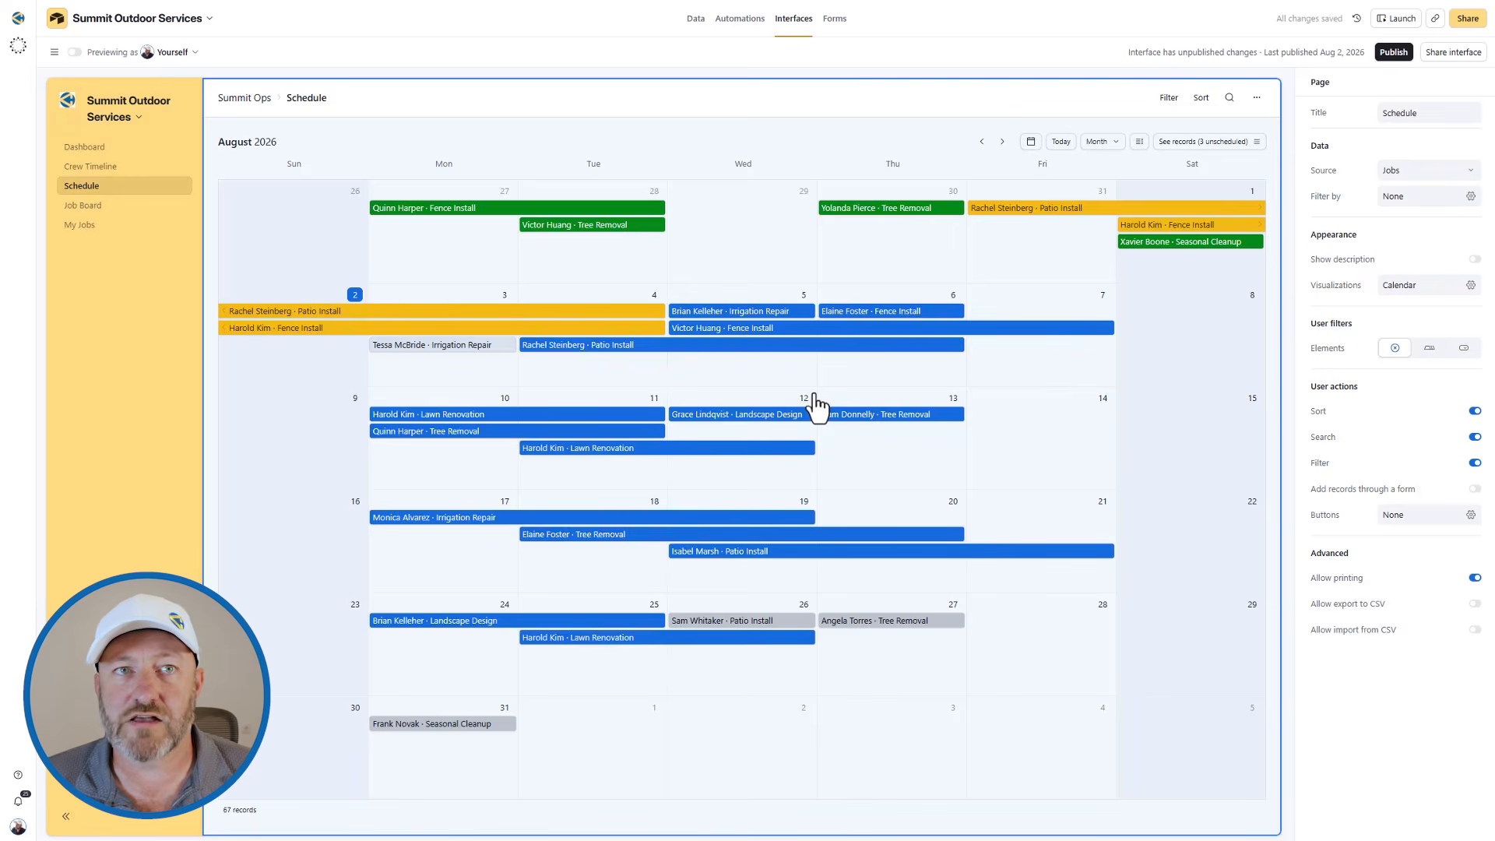
left_click(1100, 149)
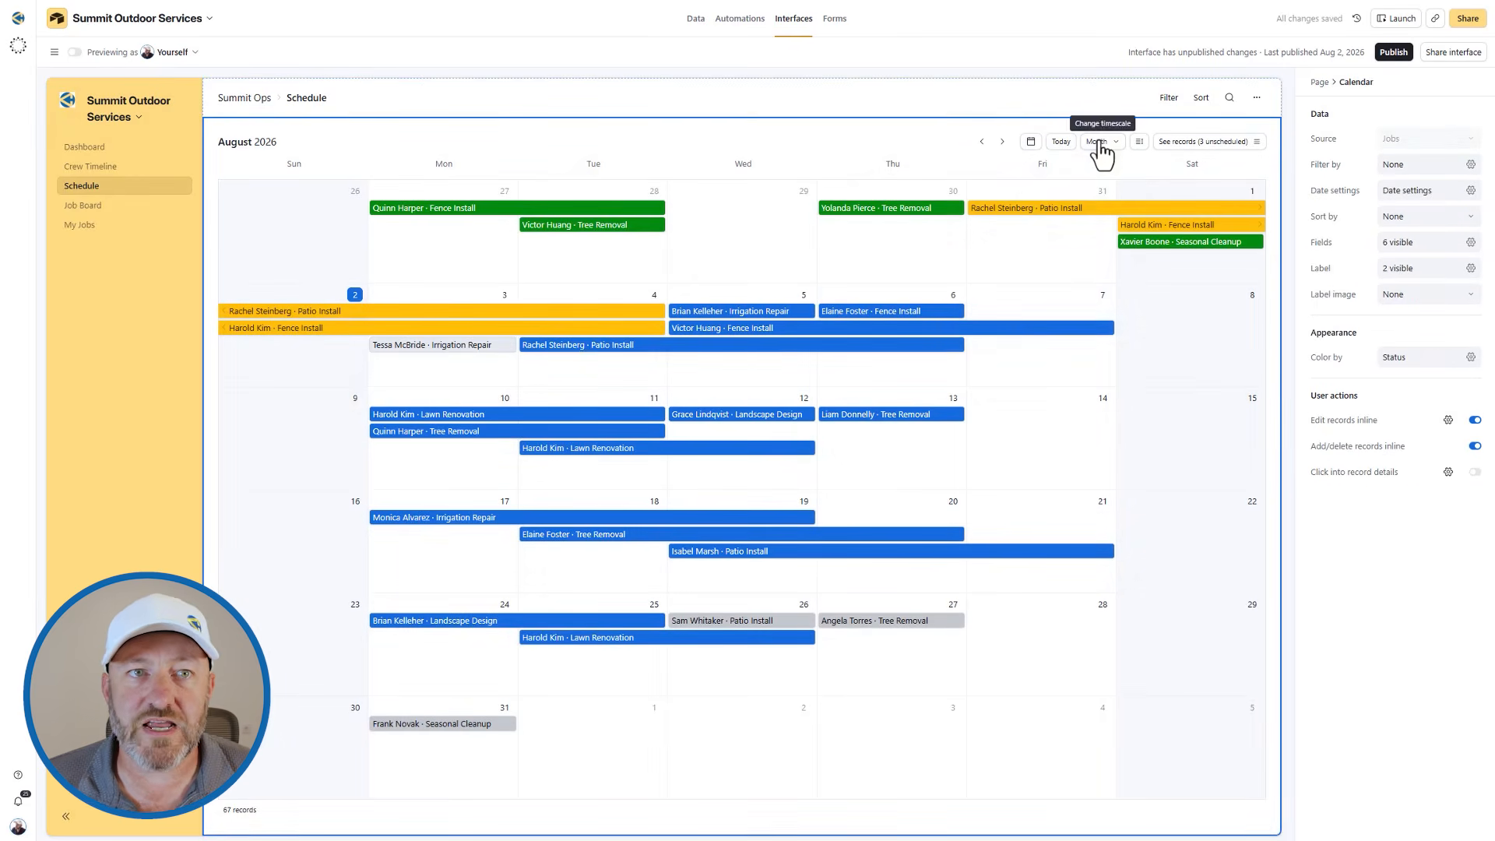
left_click(1100, 145)
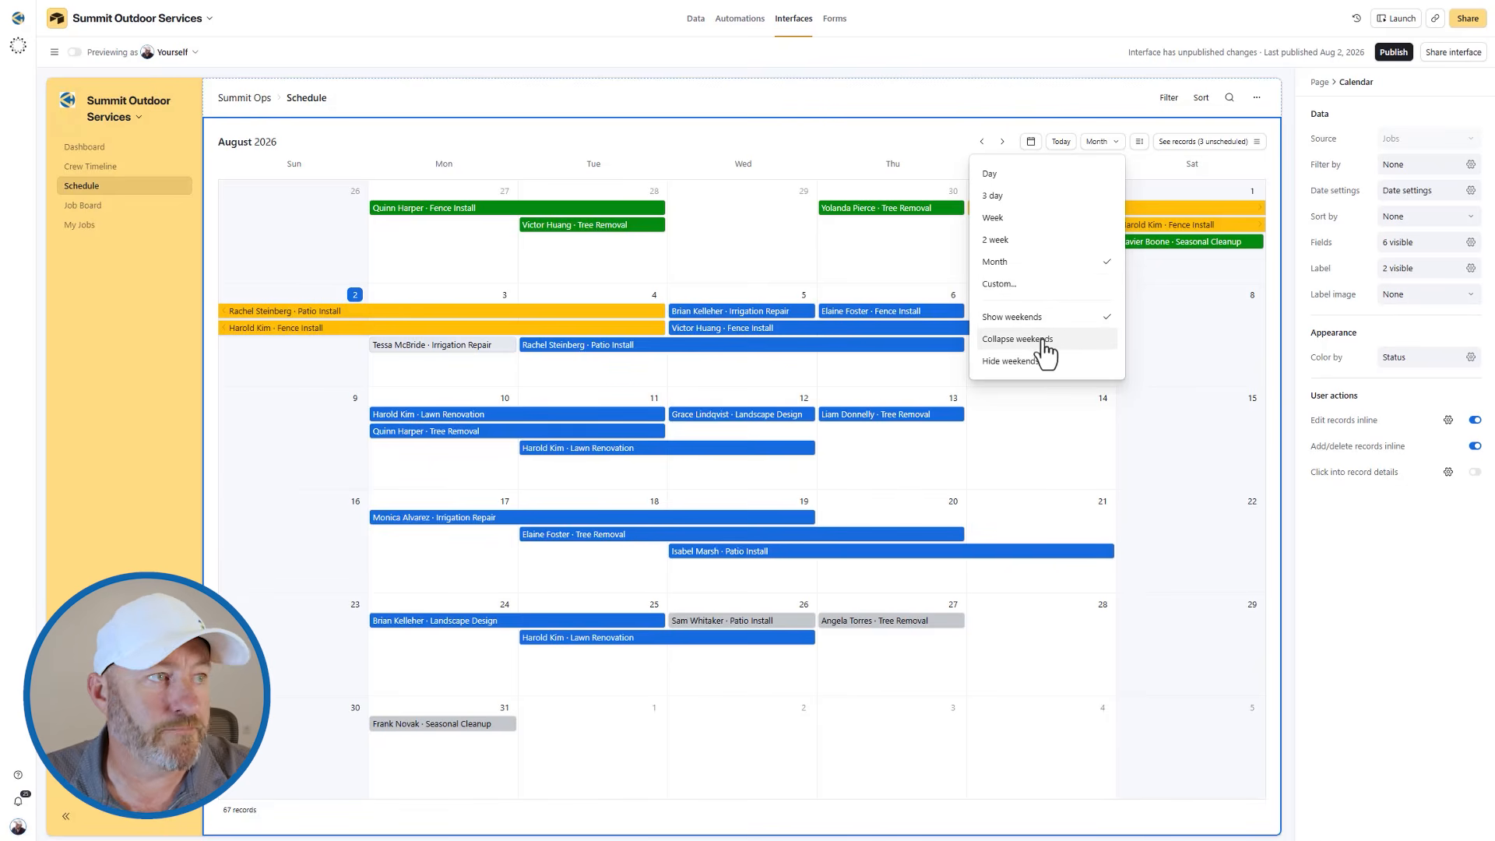
left_click(95, 203)
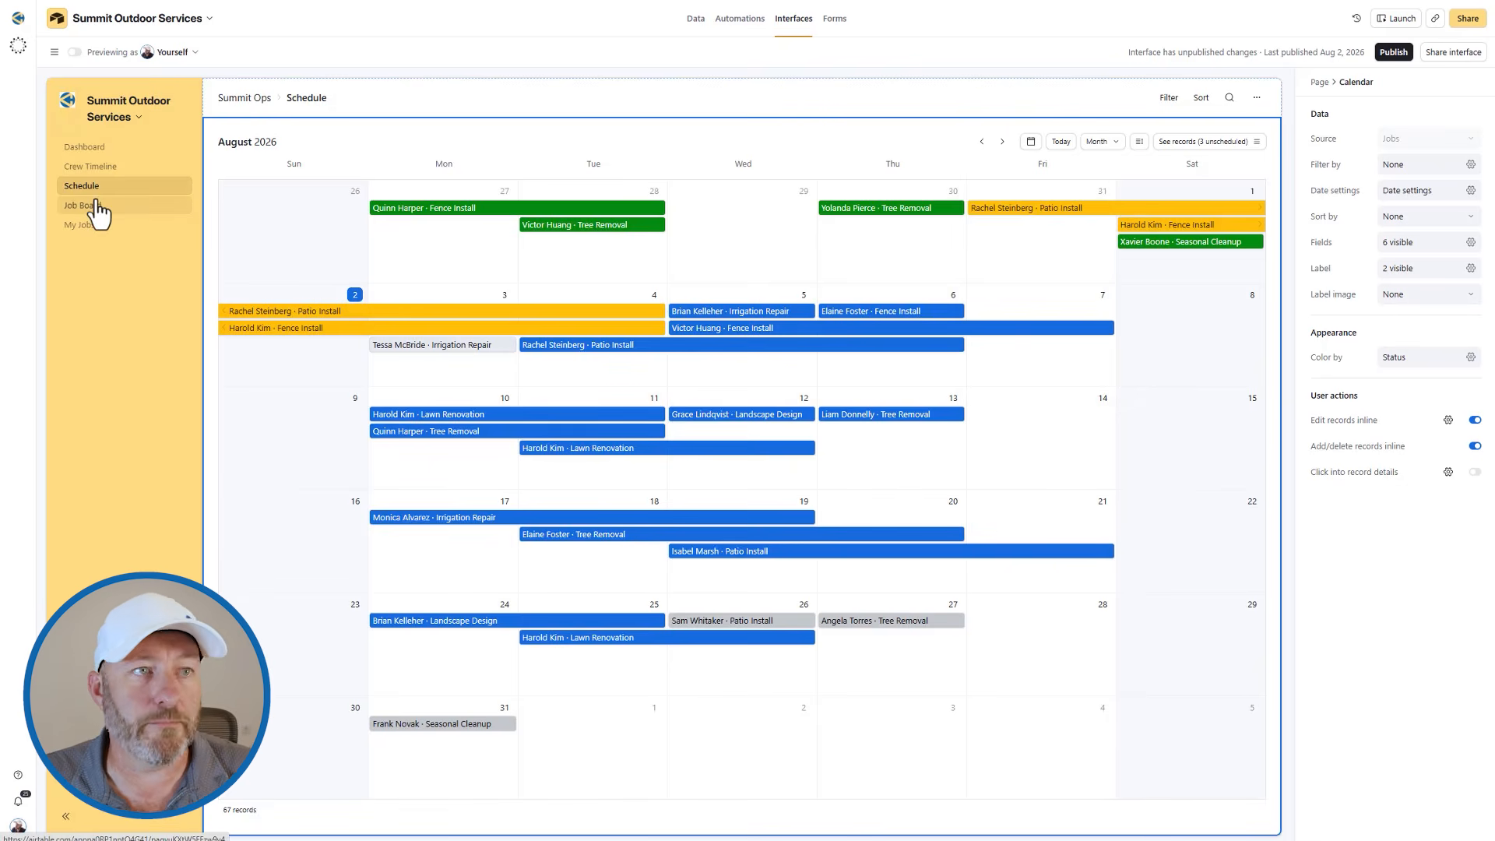
On the Job Board page, move jobs J-1048 and J-1049 from Scheduled to In Progress.
left_click(98, 206)
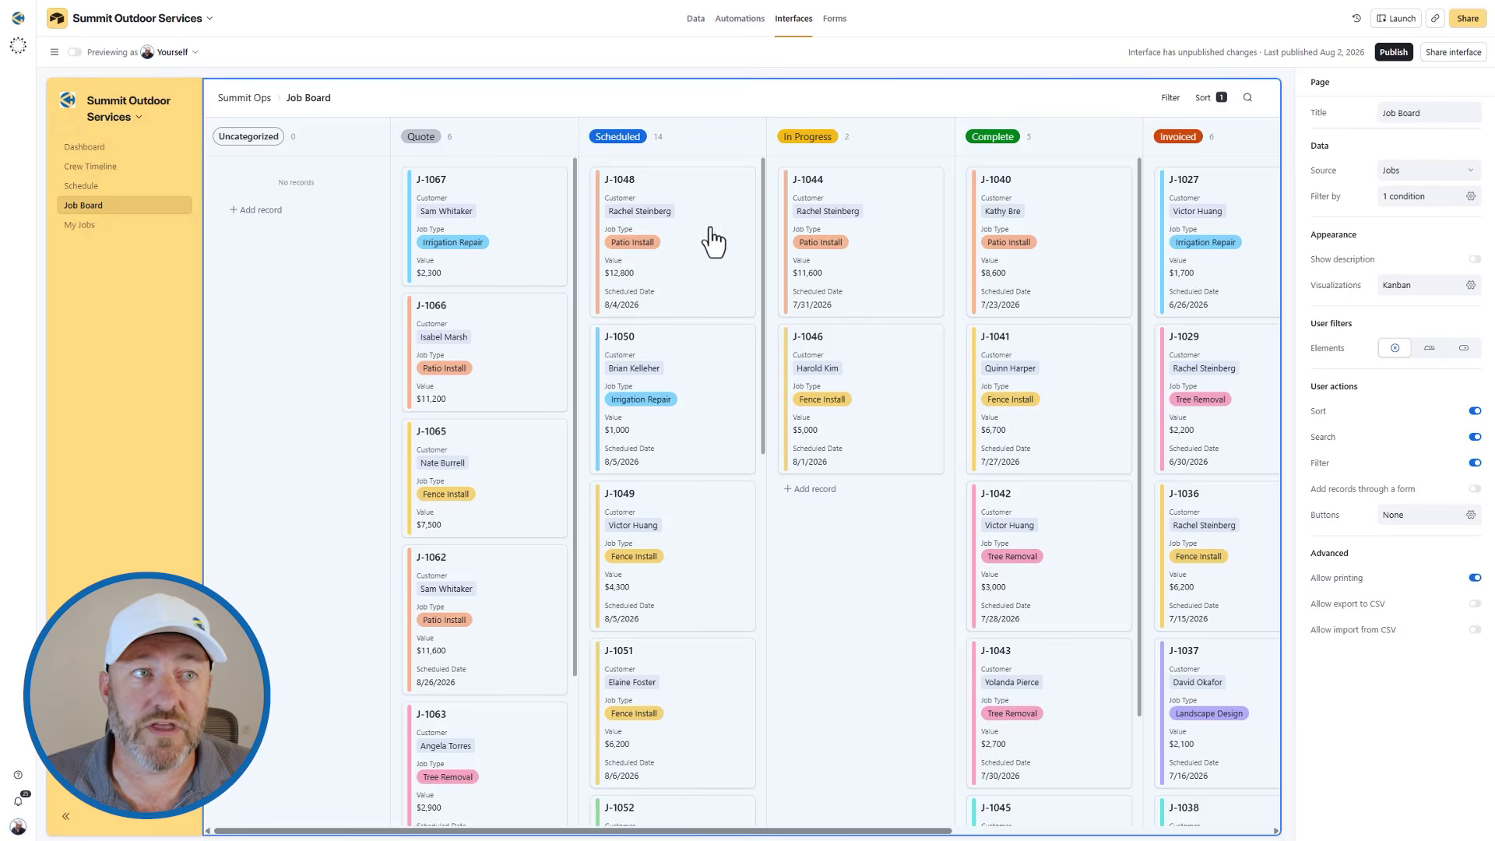
left_click(694, 140)
left_click_drag(690, 281, 880, 282)
left_click_drag(678, 397, 874, 410)
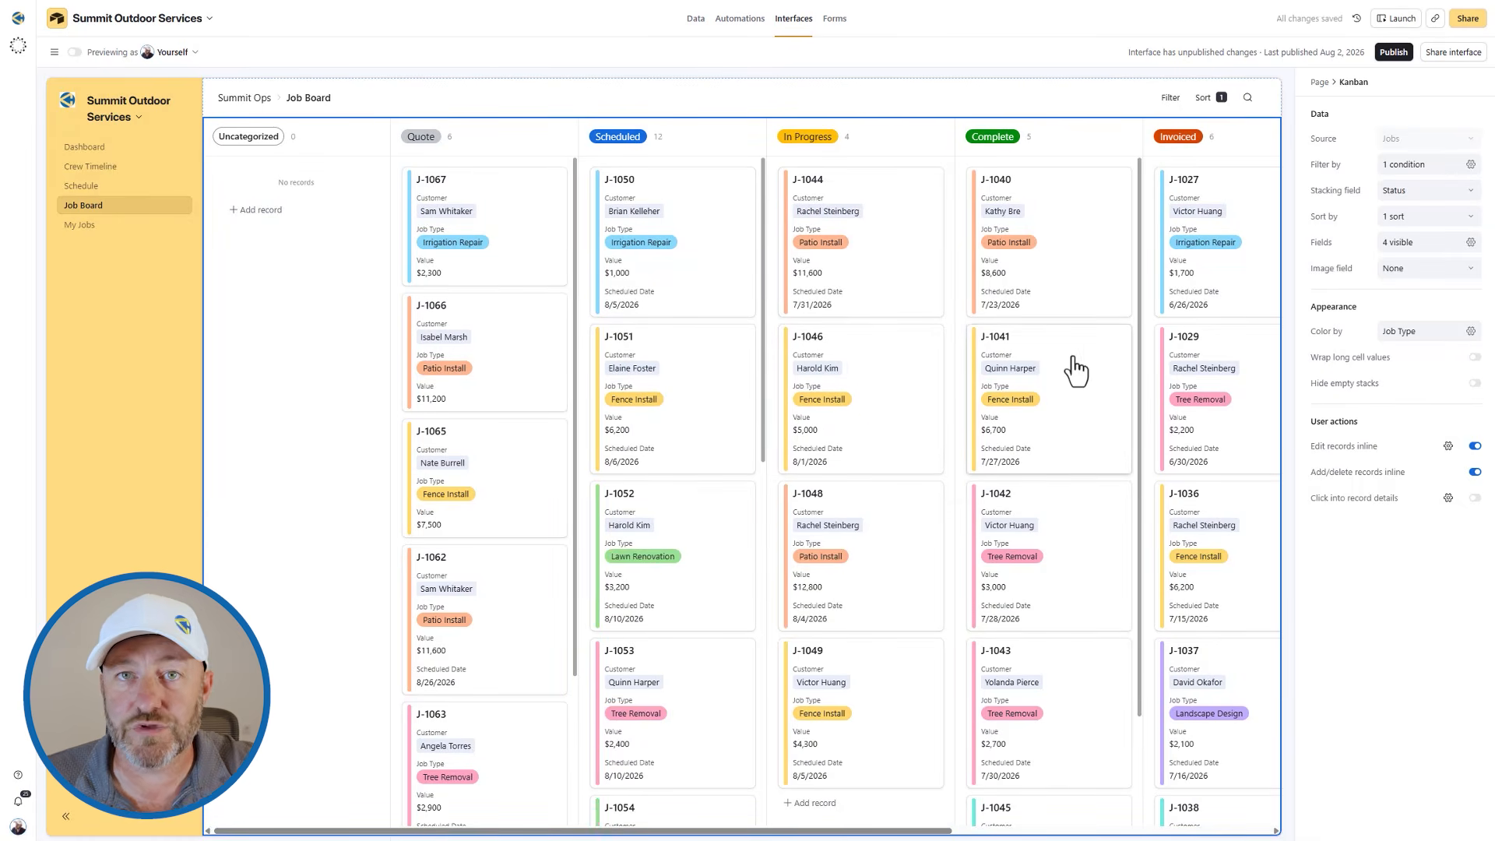